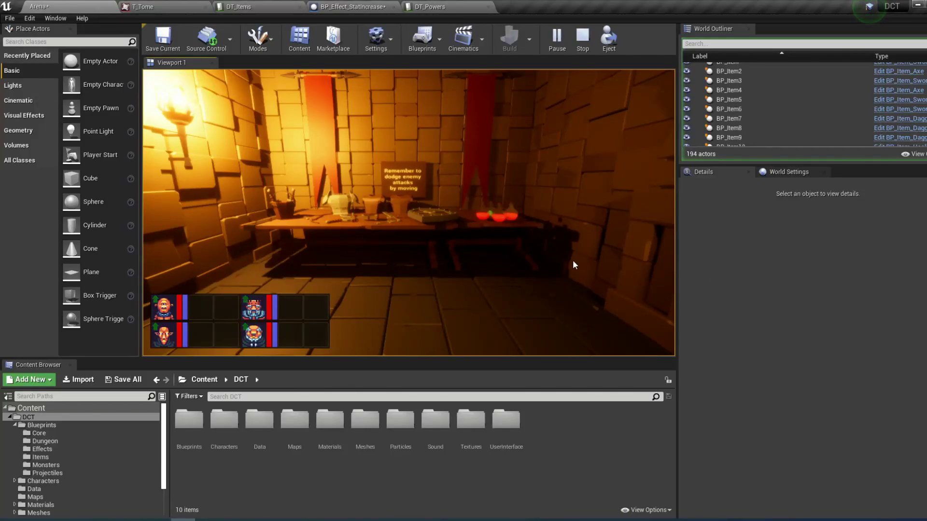
Step: Pick up the tome from the table in the running game and place it in the Human Wizard's hand slot
{"action": "left_click", "coordinate": [433, 201]}
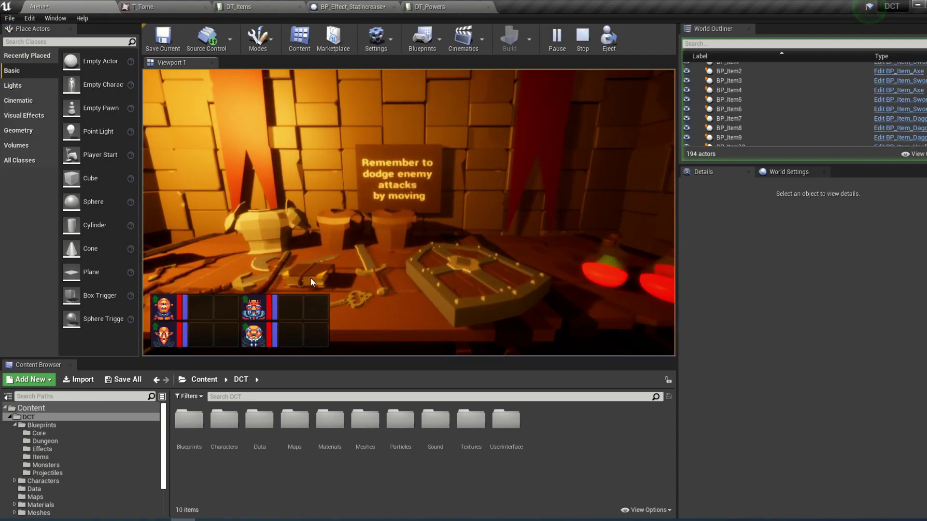
{"action": "left_click", "coordinate": [311, 275]}
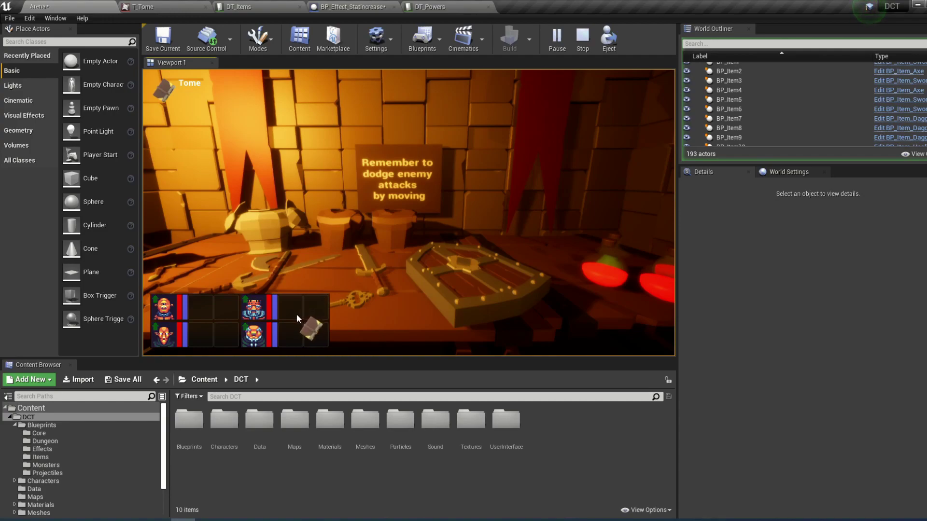
{"action": "mouse_move", "coordinate": [291, 314]}
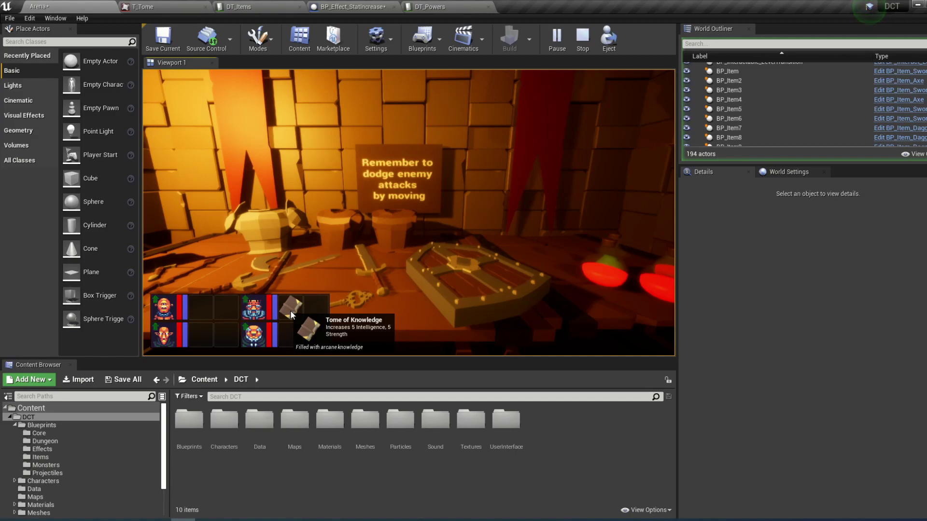
Step: Open the wizard's character sheet on its stats, use the equipped tome, and stop the play session
{"action": "left_click", "coordinate": [253, 311]}
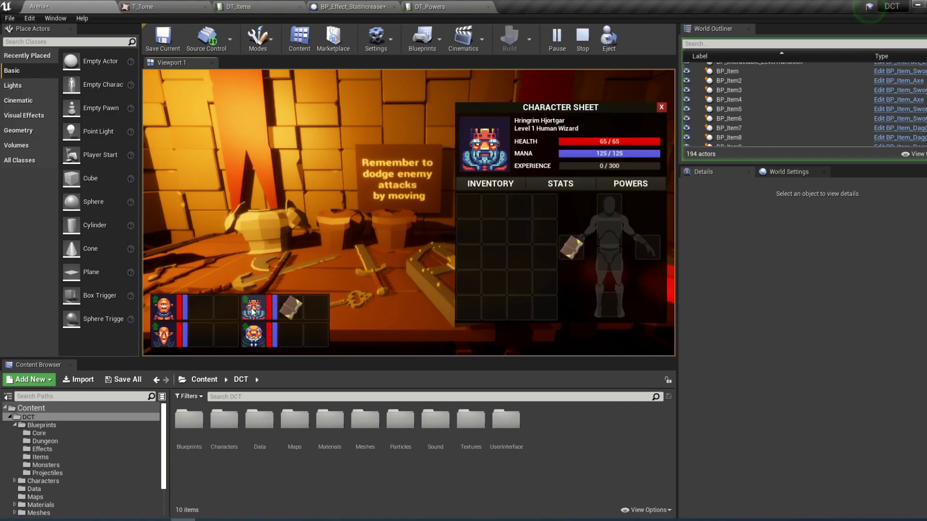
{"action": "left_click", "coordinate": [577, 183]}
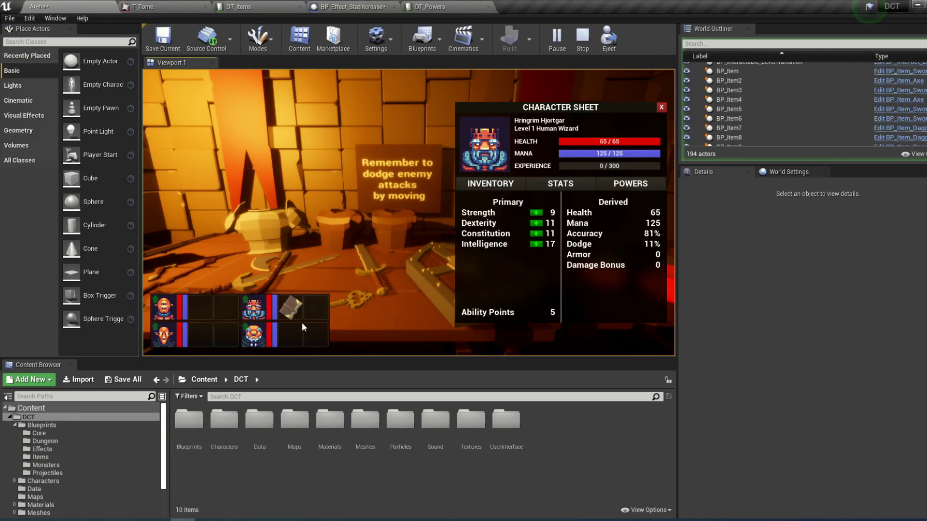
{"action": "right_click", "coordinate": [291, 314]}
{"action": "left_click", "coordinate": [583, 42]}
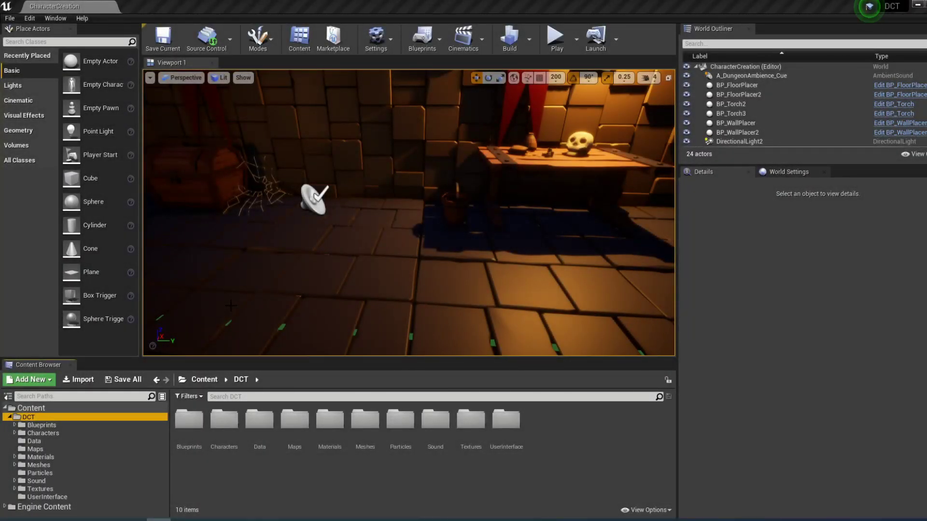
Step: Open the Arena level from the DCT Maps folder
{"action": "left_click", "coordinate": [74, 450]}
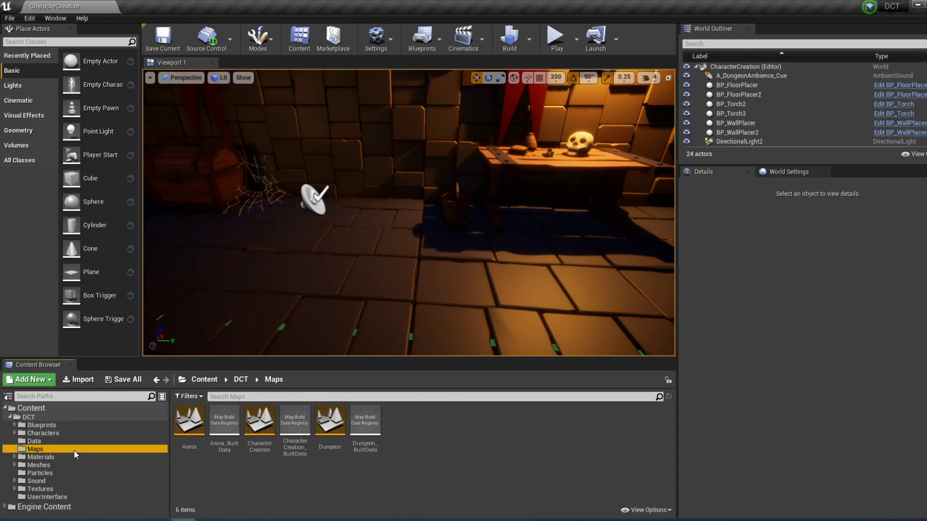
{"action": "double_click", "coordinate": [194, 420]}
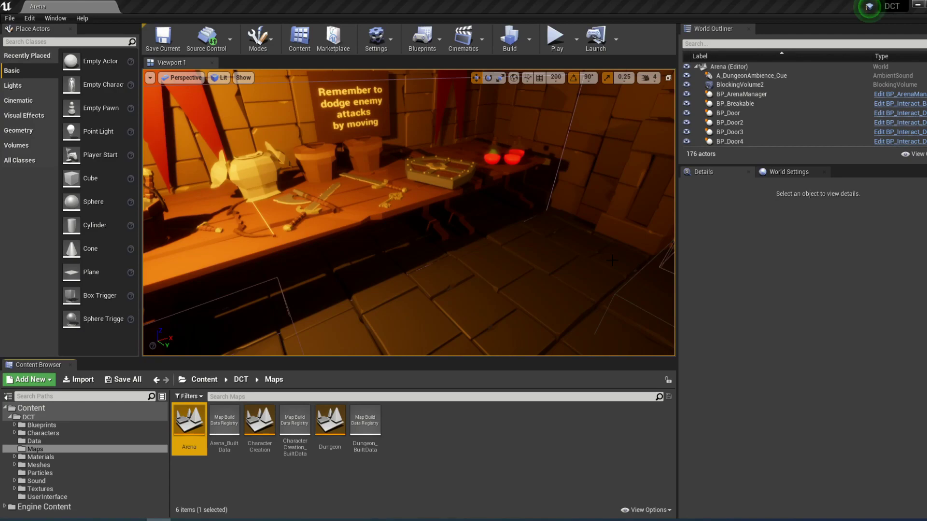
Step: Open the SM_Tome static mesh from Meshes/Items, inspect the book model up close, and close it
{"action": "left_click", "coordinate": [37, 465]}
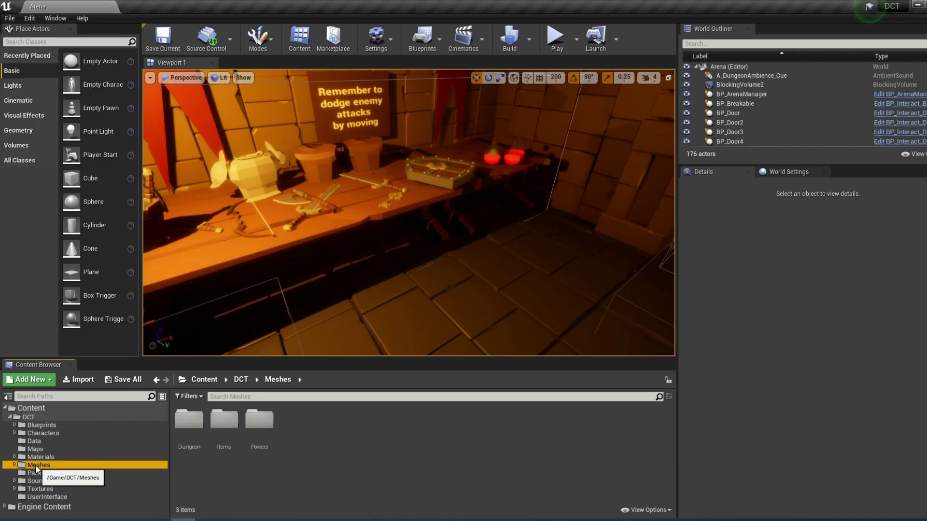
{"action": "double_click", "coordinate": [224, 419]}
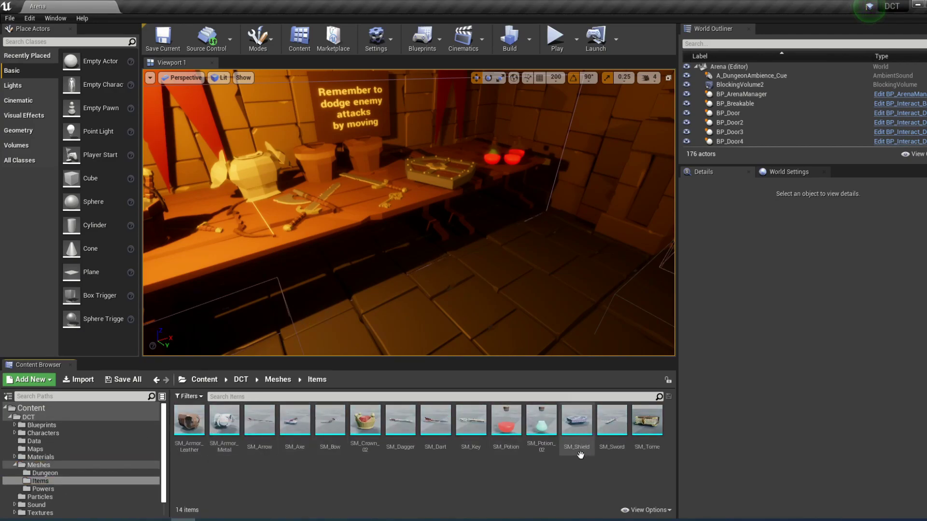
{"action": "double_click", "coordinate": [646, 420]}
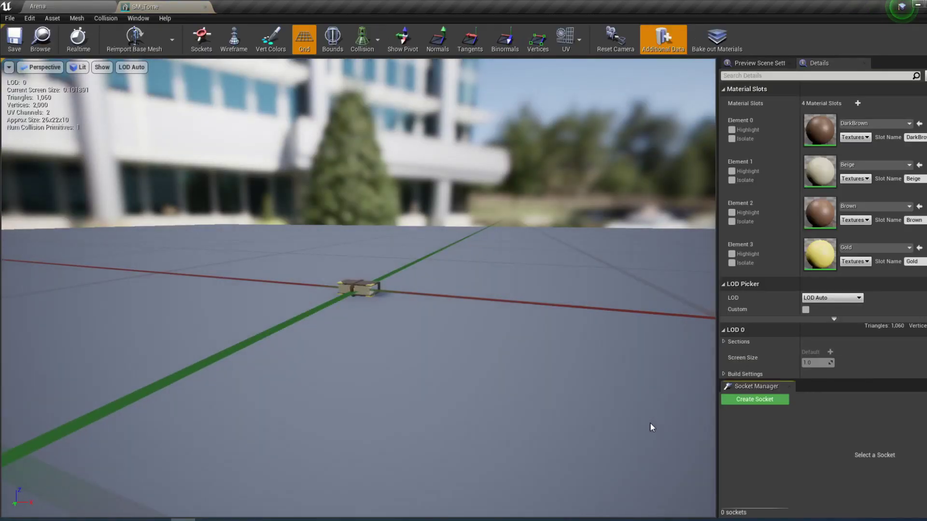
{"action": "right_click_drag", "start_coordinate": [435, 261], "coordinate": [445, 171]}
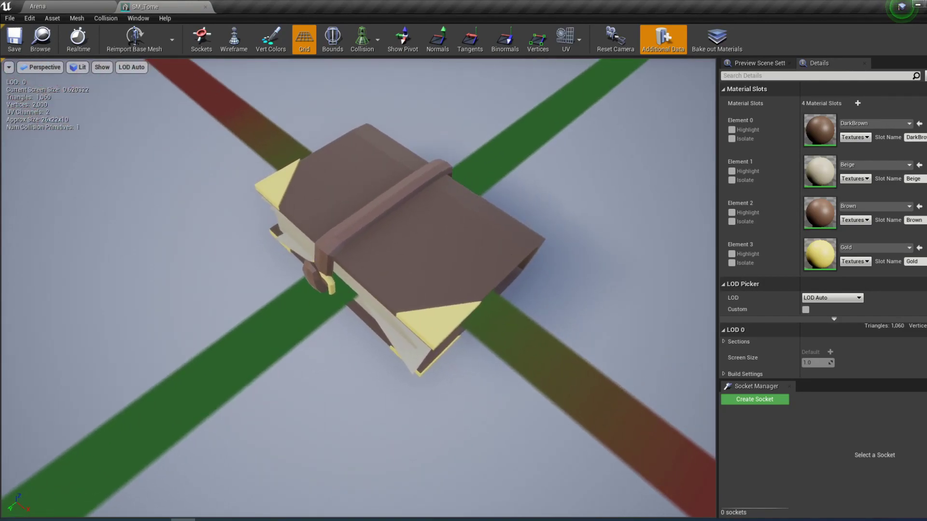
{"action": "left_click", "coordinate": [204, 7]}
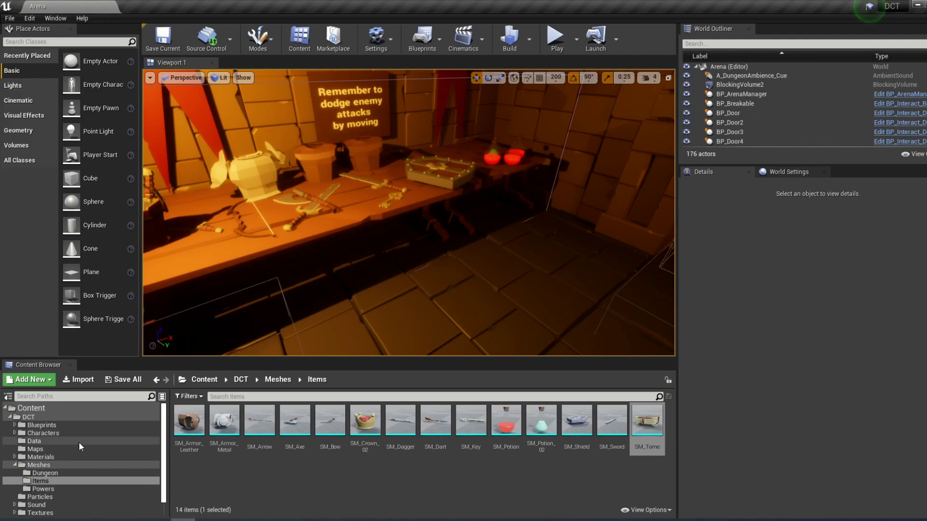
Step: Open the T_Tome texture from Textures/Items to examine the book icon, then return to the Arena level
{"action": "scroll", "coordinate": [51, 492], "scroll_direction": "down", "scroll_amount": 1}
{"action": "left_click", "coordinate": [52, 496]}
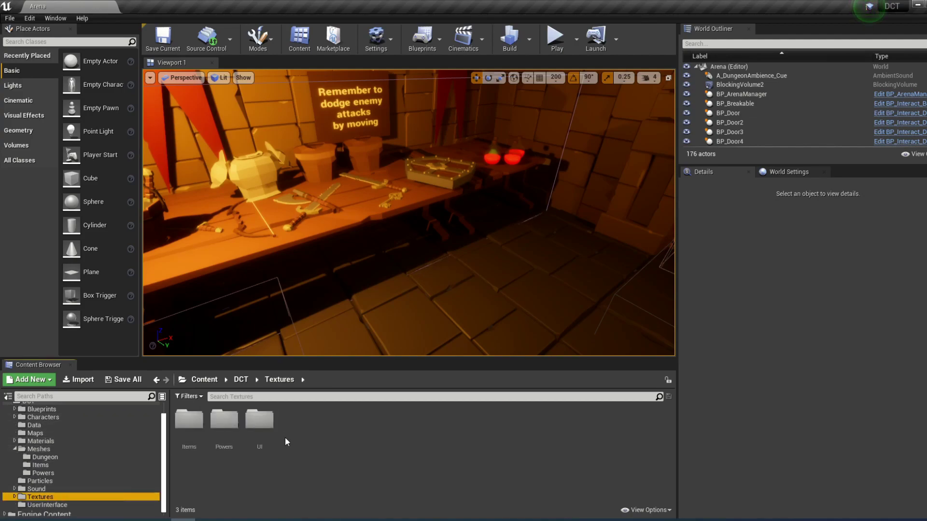
{"action": "double_click", "coordinate": [188, 437]}
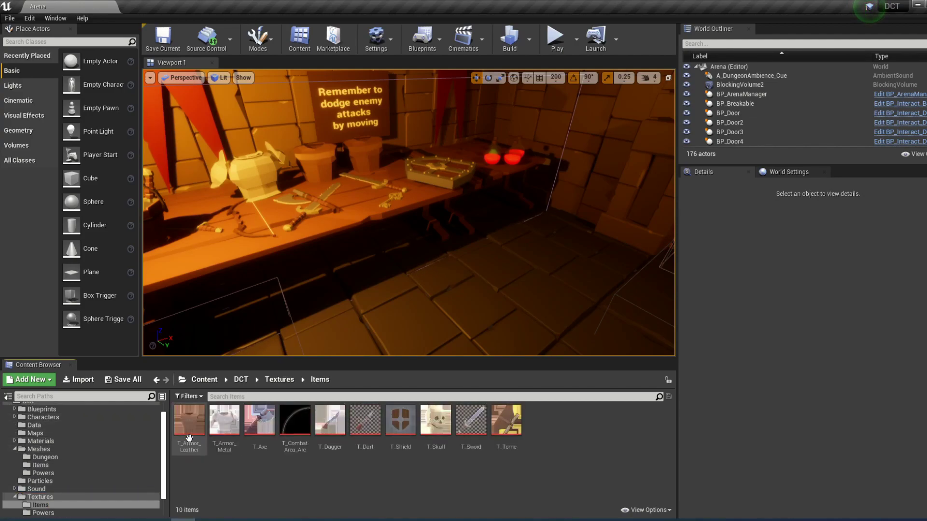
{"action": "double_click", "coordinate": [507, 423]}
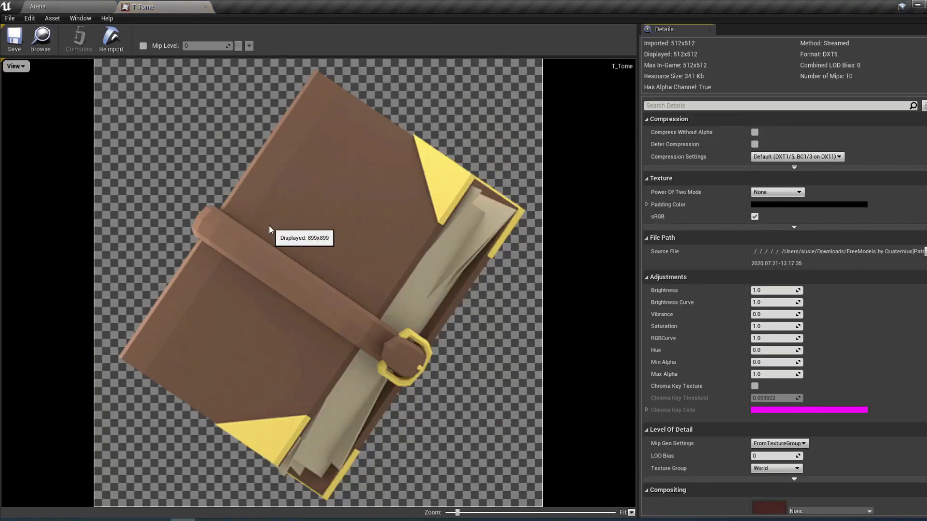
{"action": "left_click", "coordinate": [47, 3]}
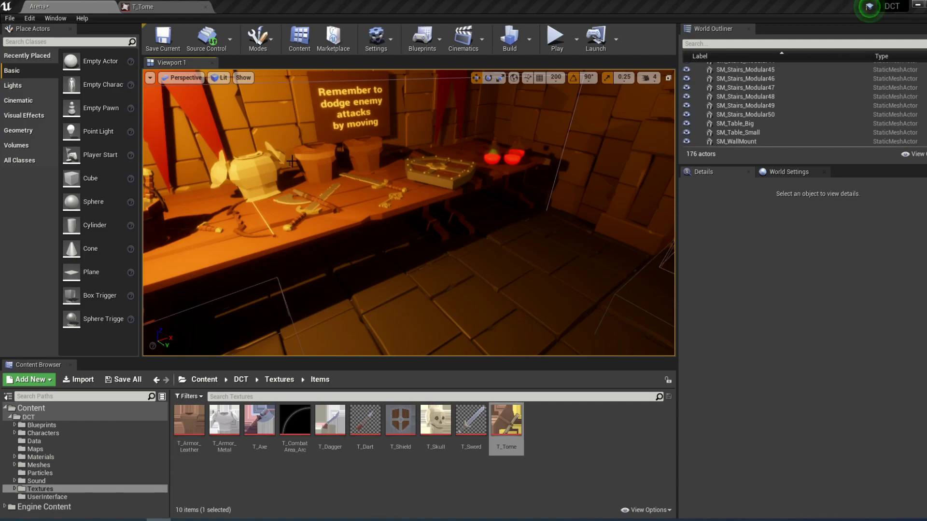
Step: Open the DT_Items data table from the Data folder and review the Armor_Metal row's settings
{"action": "left_click", "coordinate": [56, 444]}
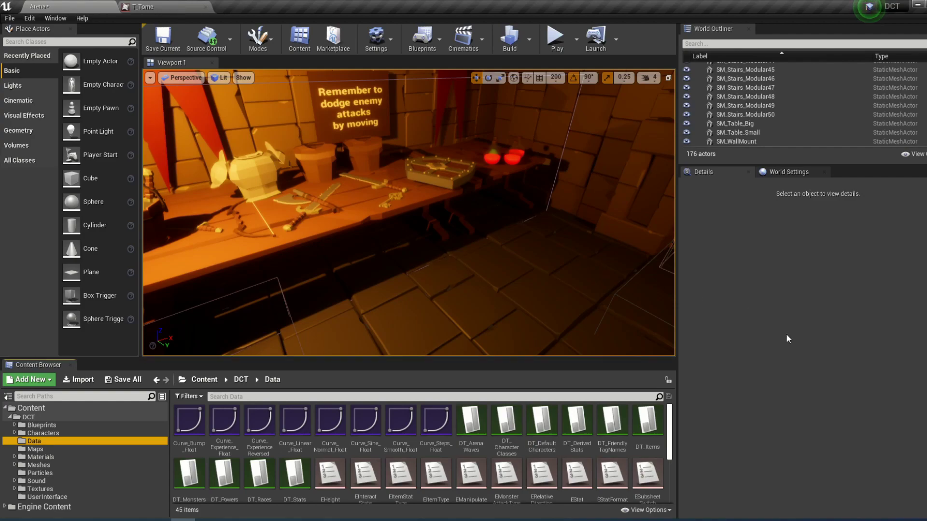
{"action": "double_click", "coordinate": [648, 424]}
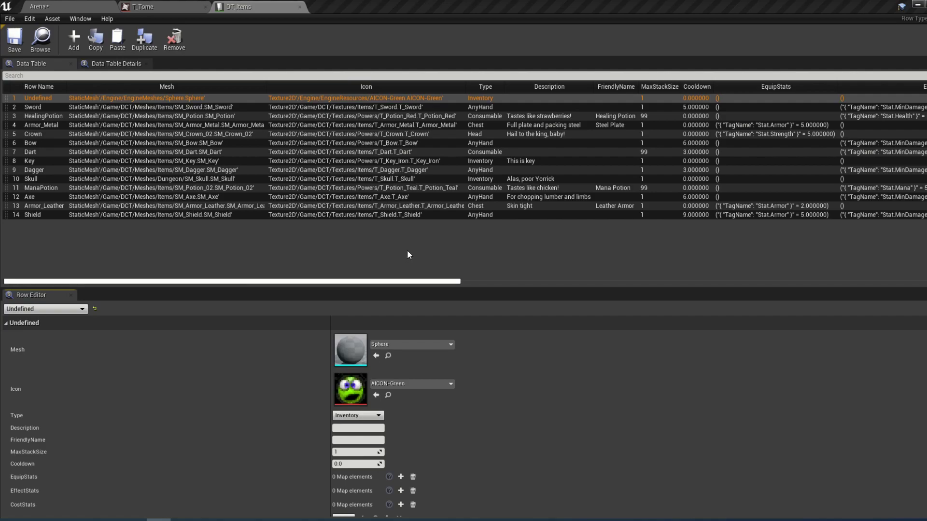
{"action": "left_click", "coordinate": [33, 123]}
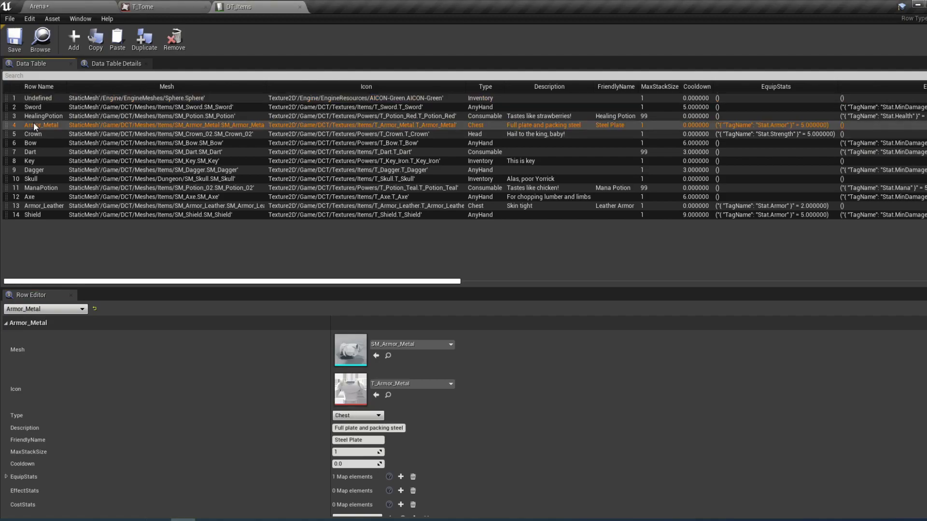
{"action": "left_click", "coordinate": [131, 248]}
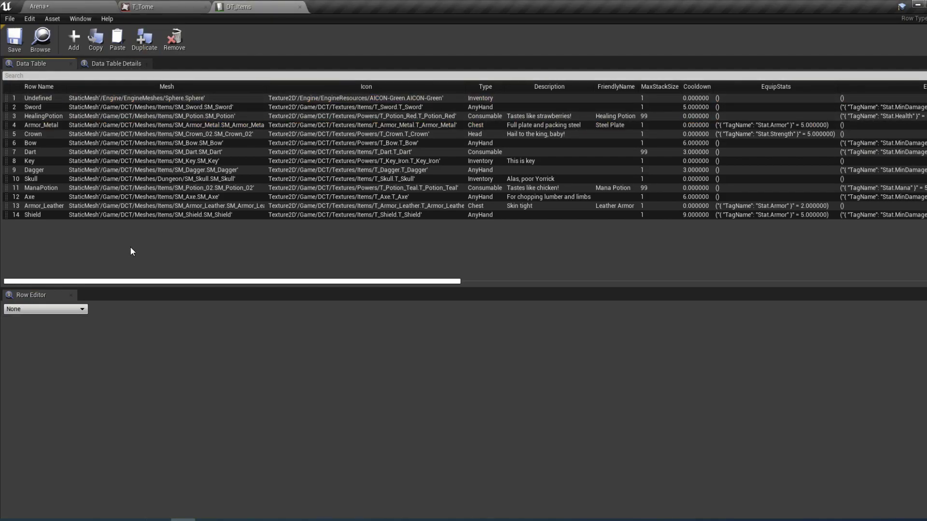
Step: Add a new row to the DT_Items table and assign SM_Tome as its mesh
{"action": "left_click", "coordinate": [74, 39]}
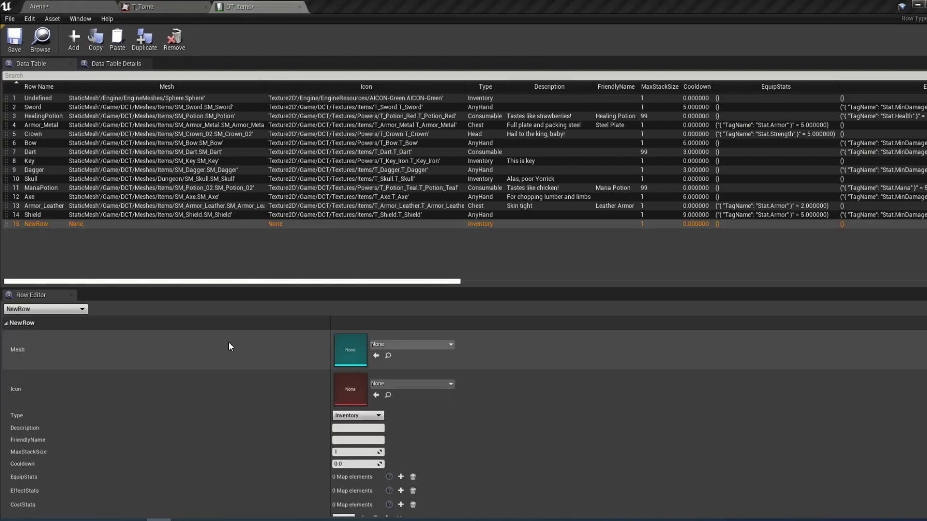
{"action": "left_click", "coordinate": [409, 346]}
{"action": "type", "text": "t"}
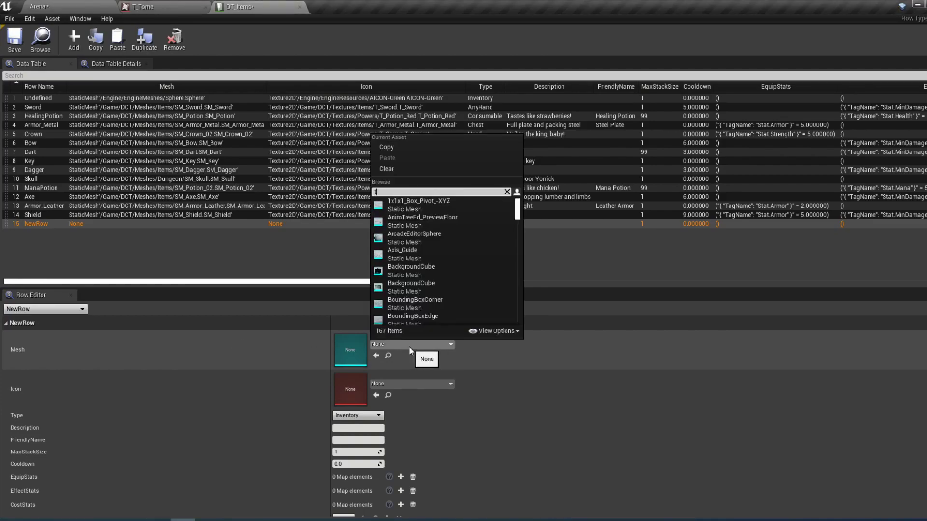
{"action": "type", "text": "ome"}
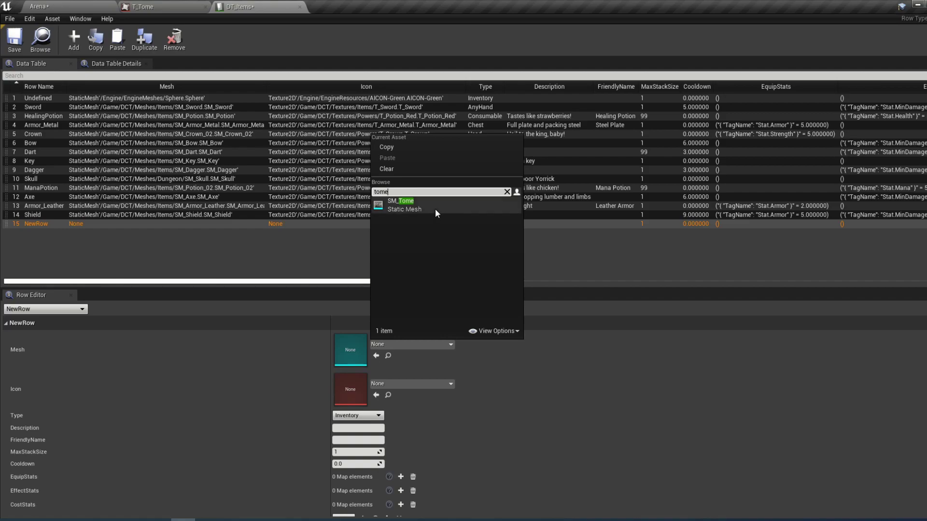
{"action": "left_click", "coordinate": [436, 207]}
Step: Set the new row's icon to T_Tome and save the data table
{"action": "left_click", "coordinate": [396, 381]}
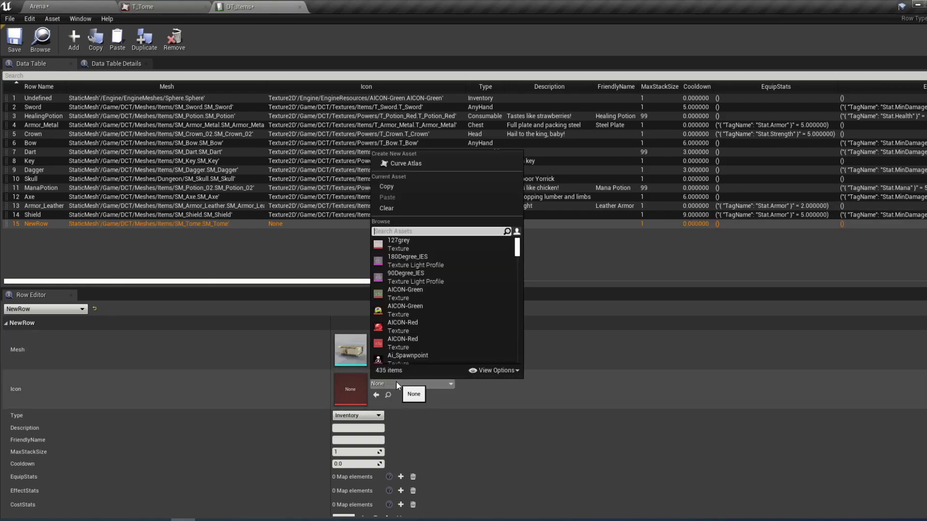
{"action": "type", "text": "tome"}
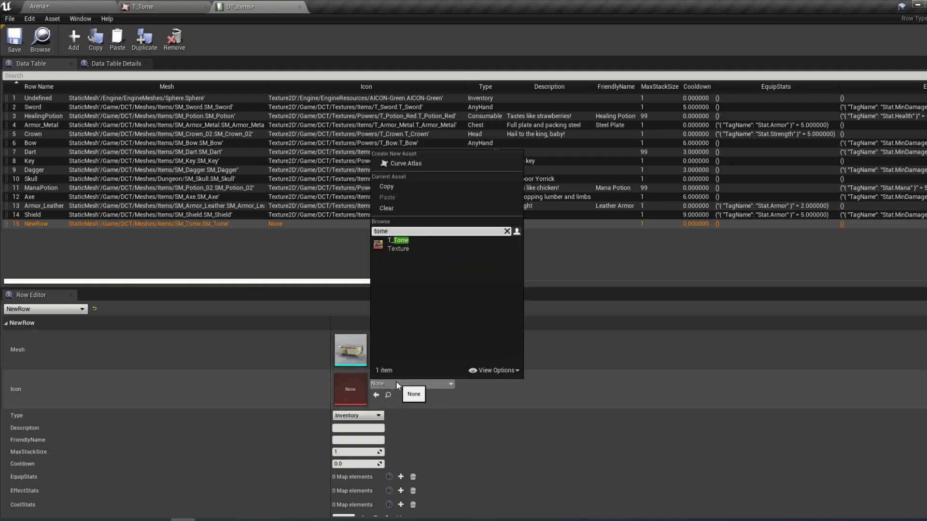
{"action": "left_click", "coordinate": [426, 248]}
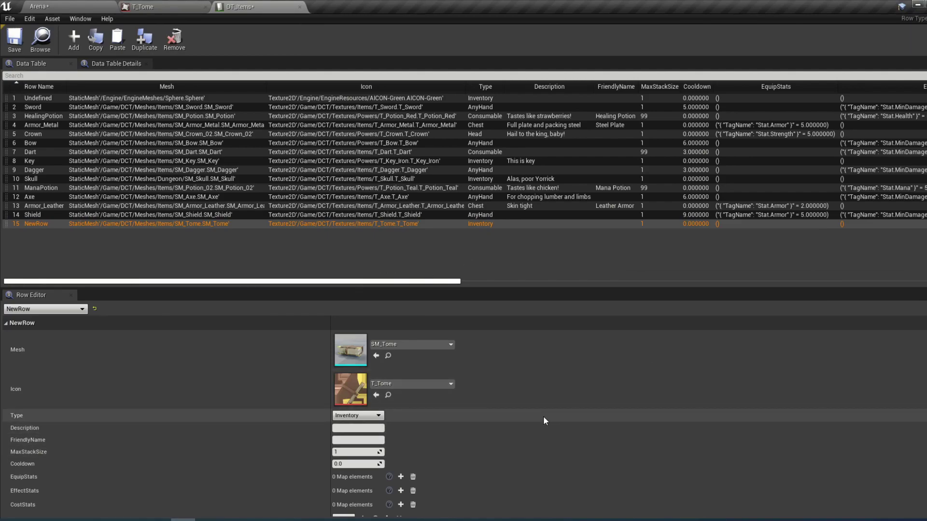
{"action": "scroll", "coordinate": [539, 448], "scroll_direction": "down", "scroll_amount": 2}
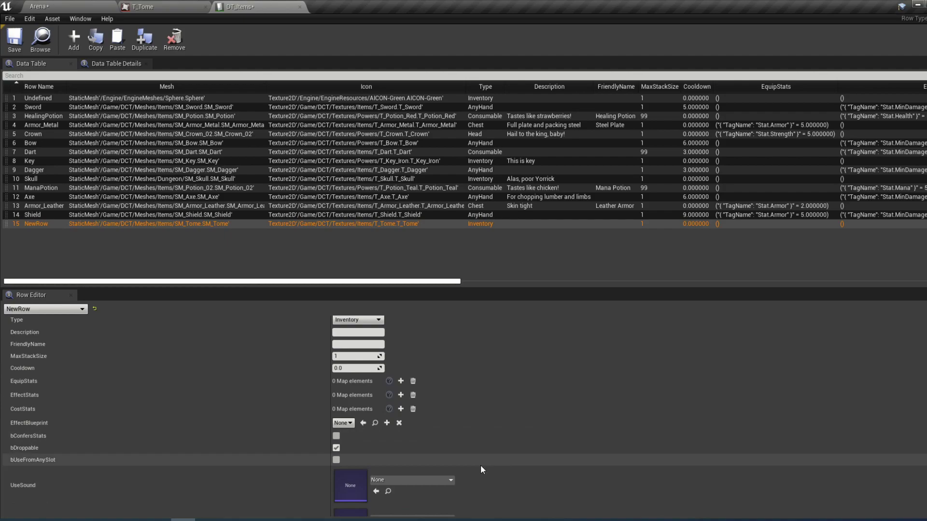
{"action": "scroll", "coordinate": [480, 465], "scroll_direction": "up", "scroll_amount": 2}
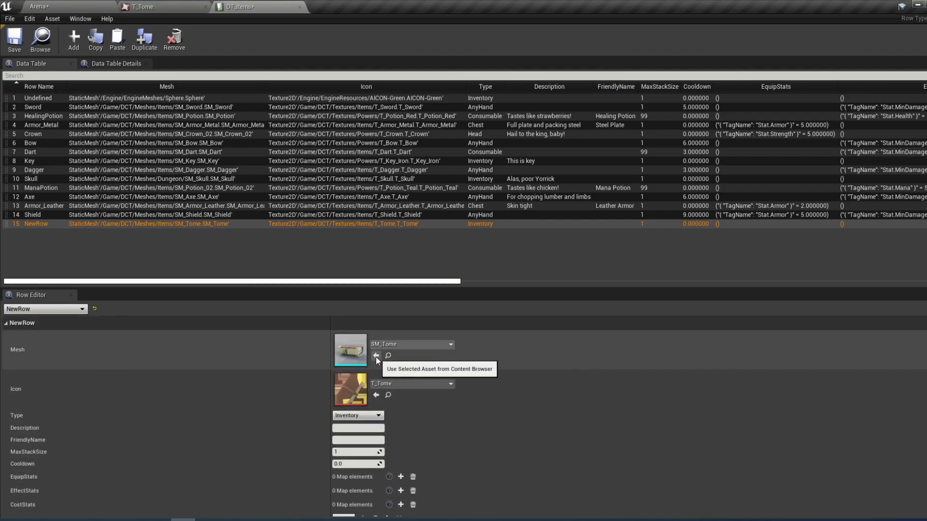
{"action": "left_click", "coordinate": [14, 38]}
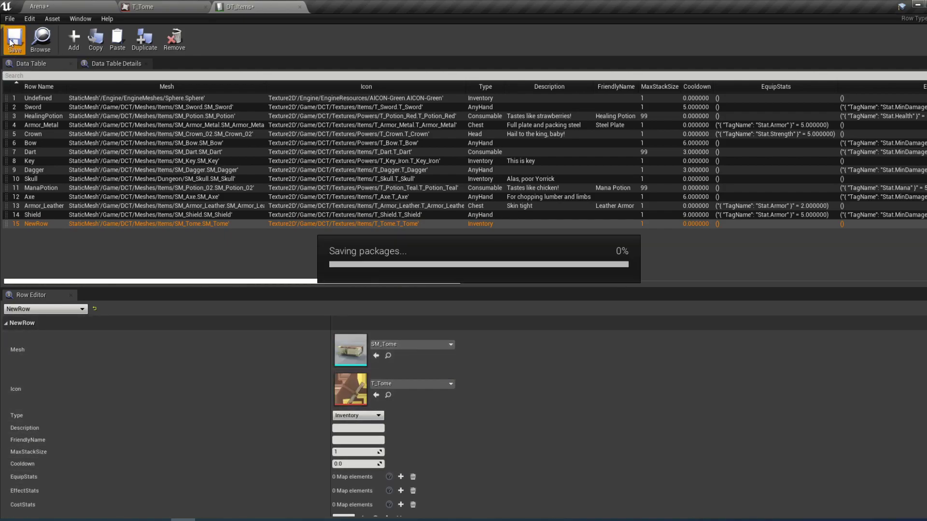
Step: Place a BP_Item from Blueprints/Items on the table in the Arena level and raise it to about Z 99
{"action": "left_click", "coordinate": [66, 5]}
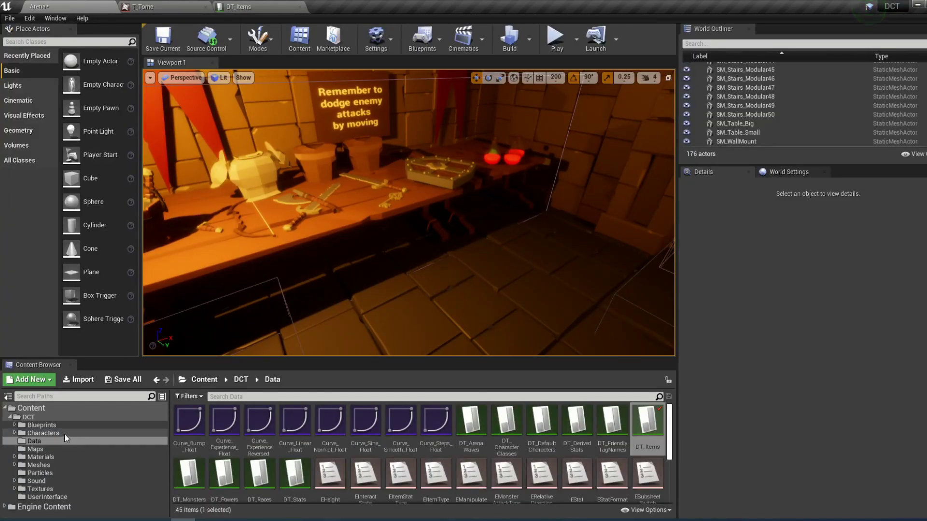
{"action": "left_click", "coordinate": [42, 425]}
{"action": "double_click", "coordinate": [295, 420]}
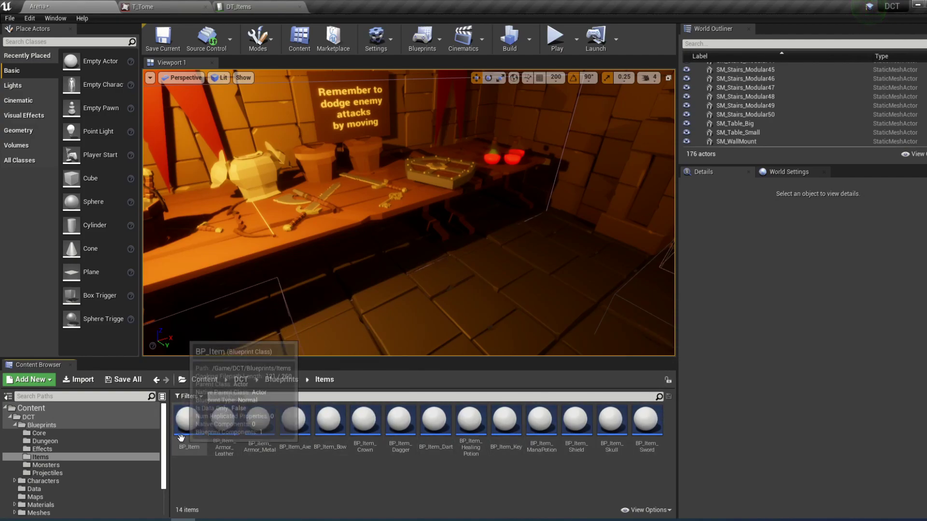
{"action": "mouse_move", "coordinate": [185, 413]}
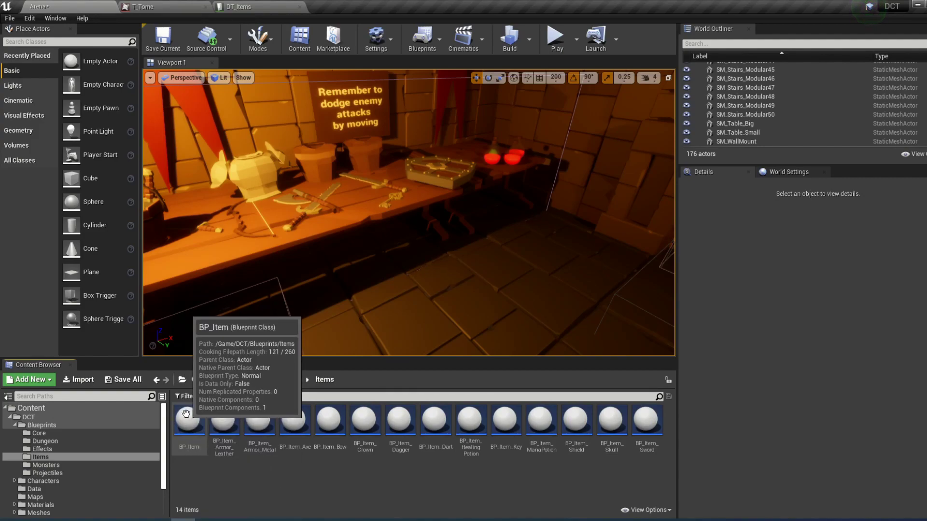
{"action": "left_click_drag", "start_coordinate": [186, 414], "coordinate": [355, 198]}
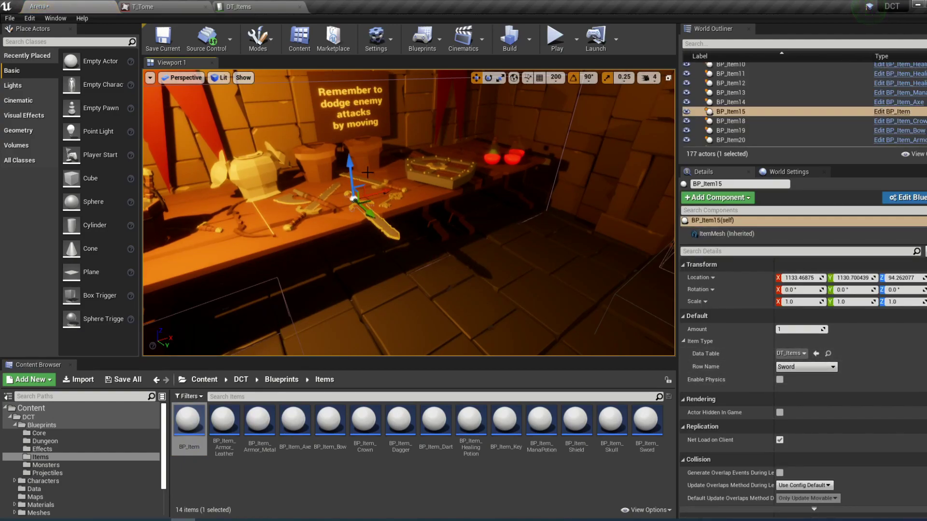
{"action": "left_click_drag", "start_coordinate": [351, 164], "coordinate": [351, 159]}
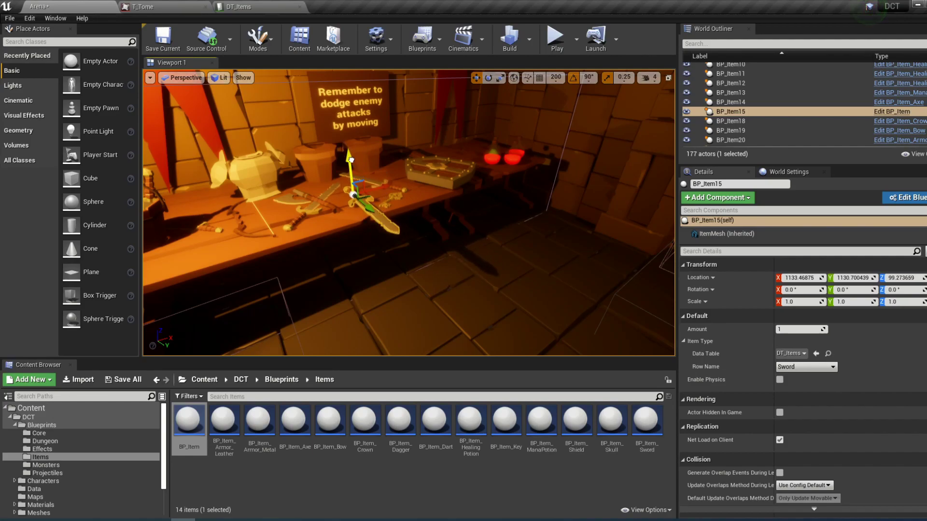
Step: Rename the NewRow entry in the DT_Items table to Tome
{"action": "left_click", "coordinate": [833, 368]}
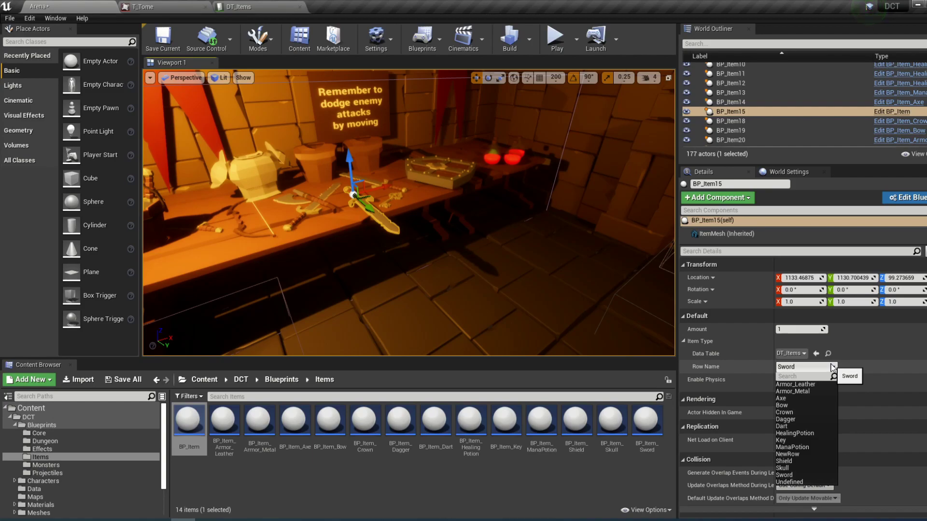
{"action": "left_click", "coordinate": [256, 6]}
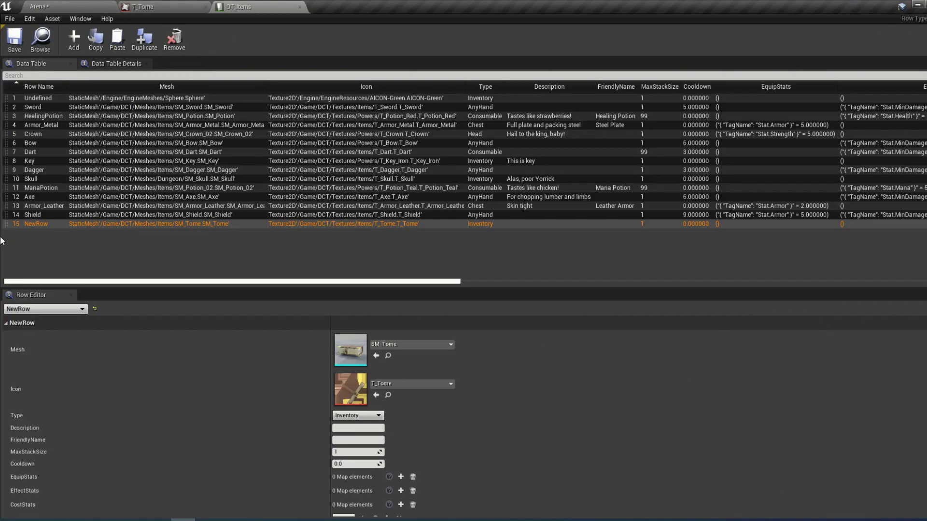
{"action": "double_click", "coordinate": [40, 224]}
{"action": "type", "text": "T"}
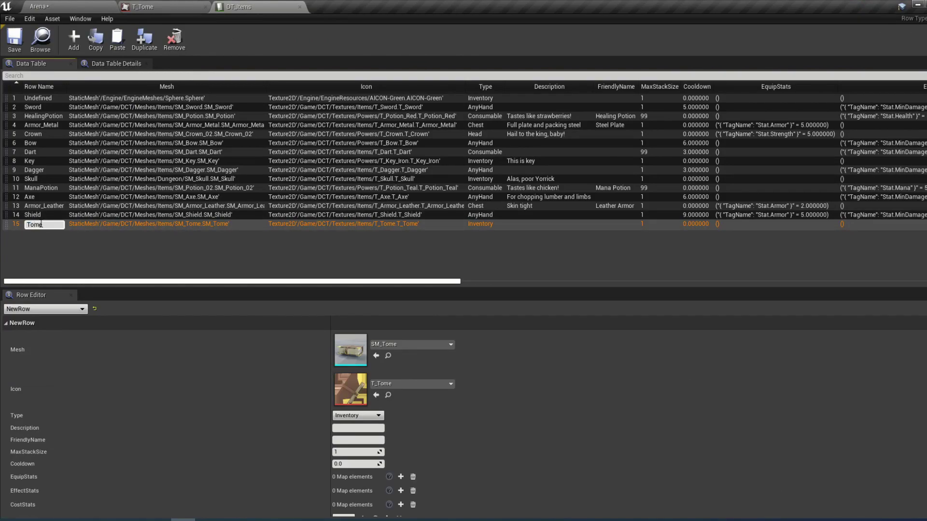
{"action": "type", "text": "ome"}
{"action": "key", "text": "Return"}
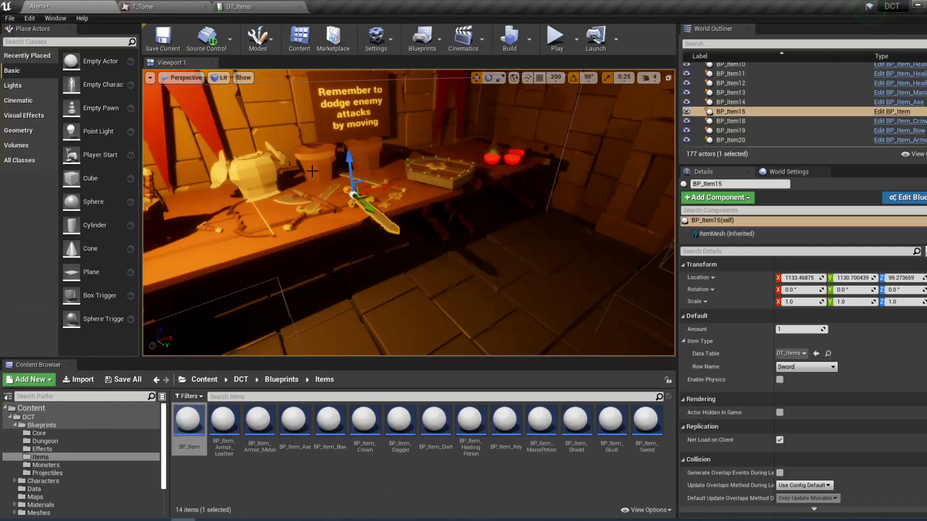
Step: Set the placed BP_Item's row name to Tome in the Arena level and inspect the book up close on the table
{"action": "left_click", "coordinate": [72, 5]}
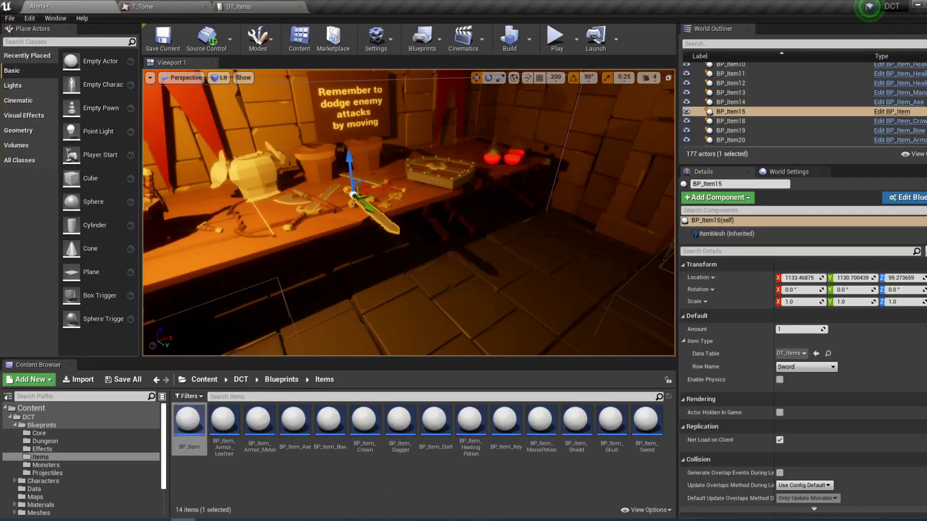
{"action": "left_click", "coordinate": [822, 368]}
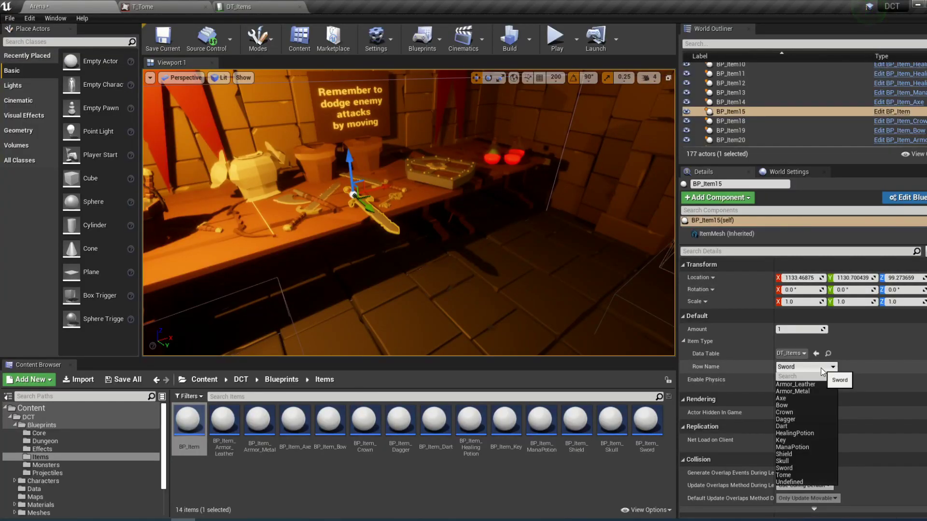
{"action": "left_click", "coordinate": [787, 475]}
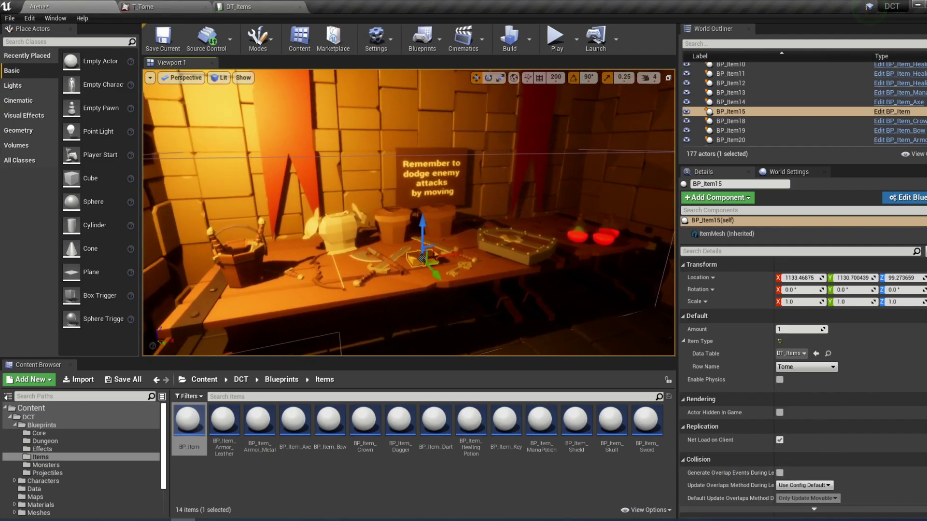
{"action": "key", "text": "f"}
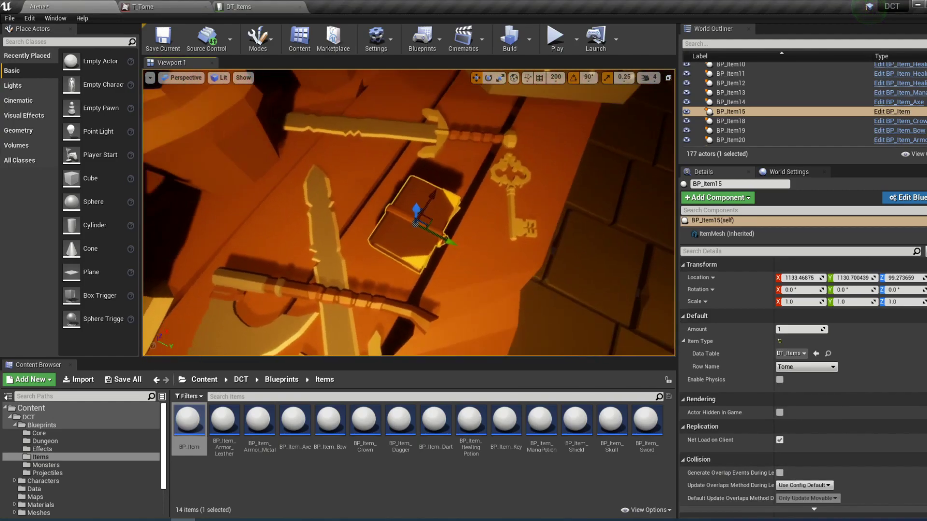
{"action": "left_click_drag", "start_coordinate": [404, 237], "coordinate": [404, 238], "text": "alt"}
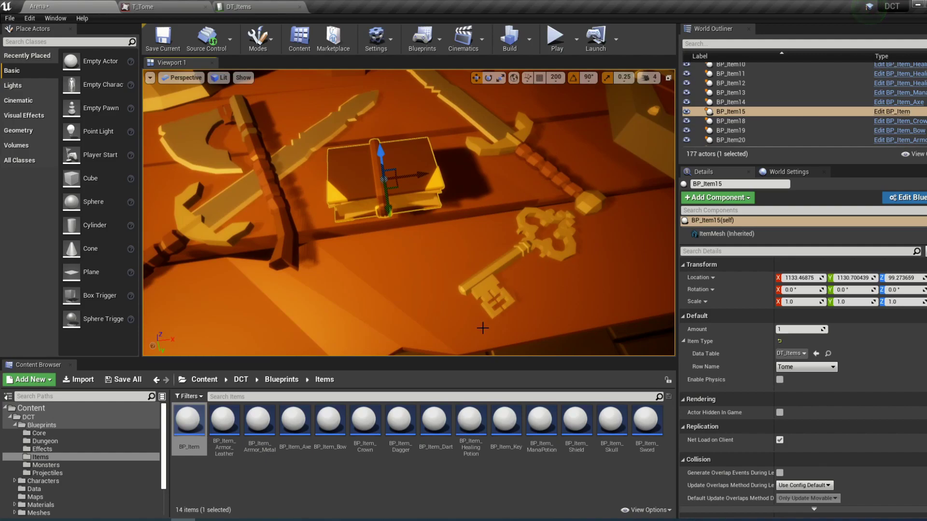
Step: Play-test the Arena level by picking up the Tome and moving it between slots in the wizard's inventory
{"action": "left_click", "coordinate": [557, 39]}
{"action": "key", "text": "q"}
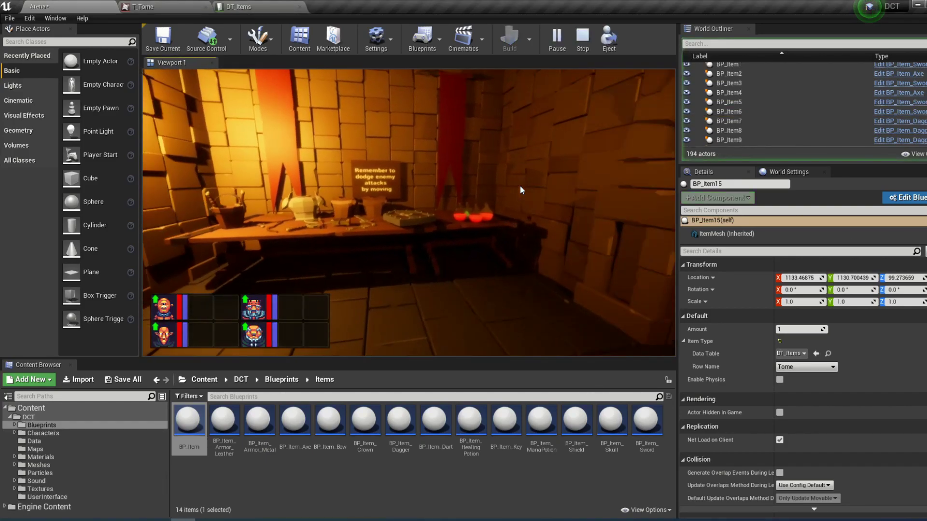
{"action": "left_click", "coordinate": [298, 278]}
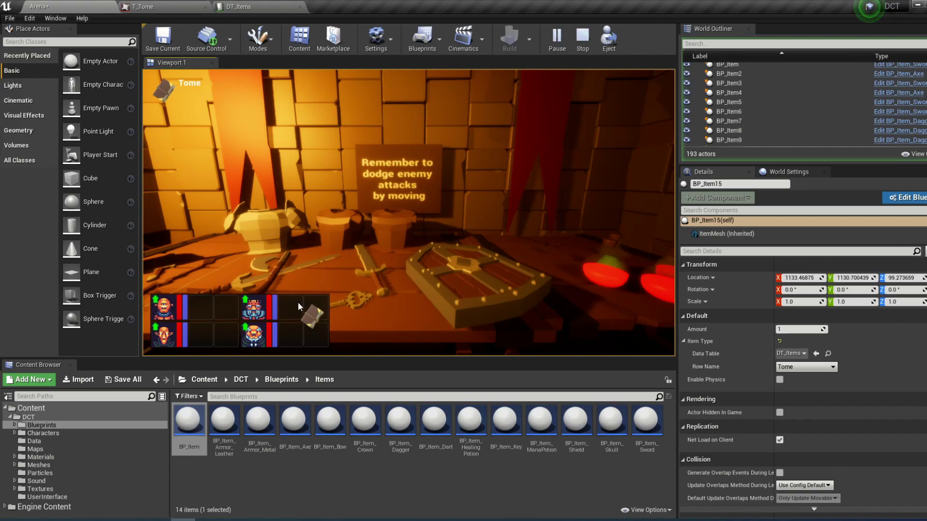
{"action": "left_click", "coordinate": [278, 315]}
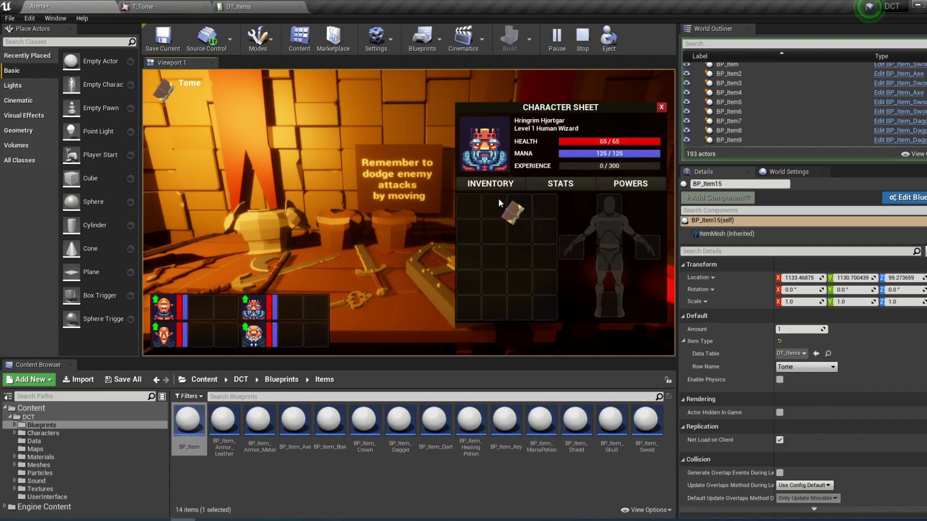
{"action": "left_click", "coordinate": [493, 208]}
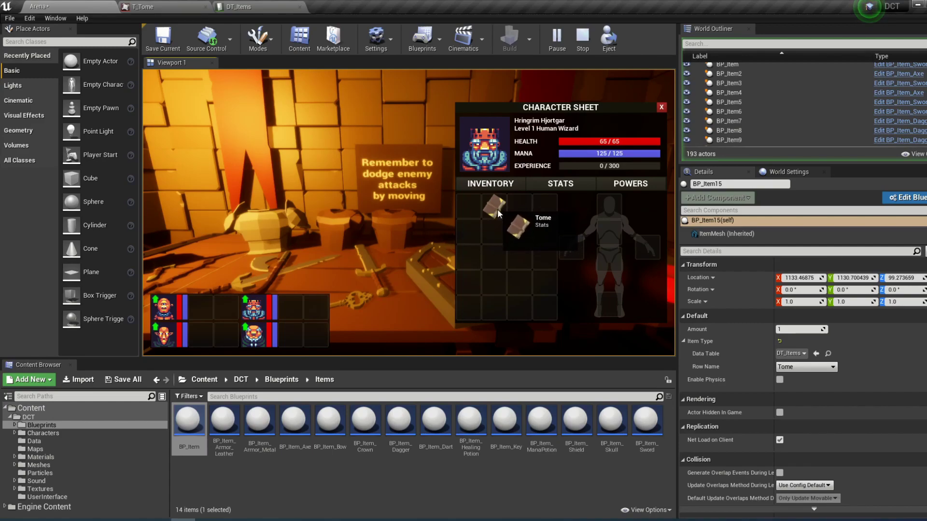
{"action": "left_click_drag", "start_coordinate": [493, 206], "coordinate": [525, 235]}
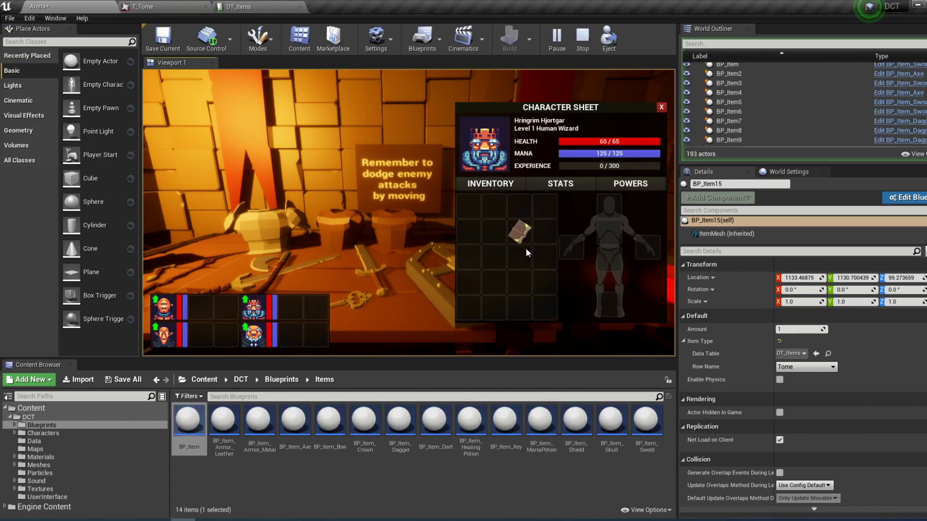
{"action": "key", "text": "Escape"}
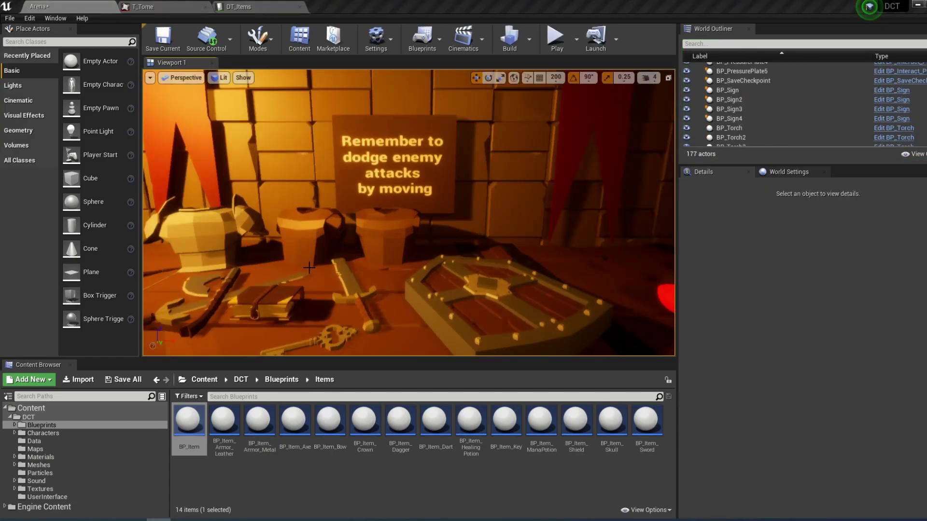
Step: Give the Tome row the description "Filled with arcane knowledge" and friendly name "Tome of Knowledge", and save the data table
{"action": "left_click", "coordinate": [246, 6]}
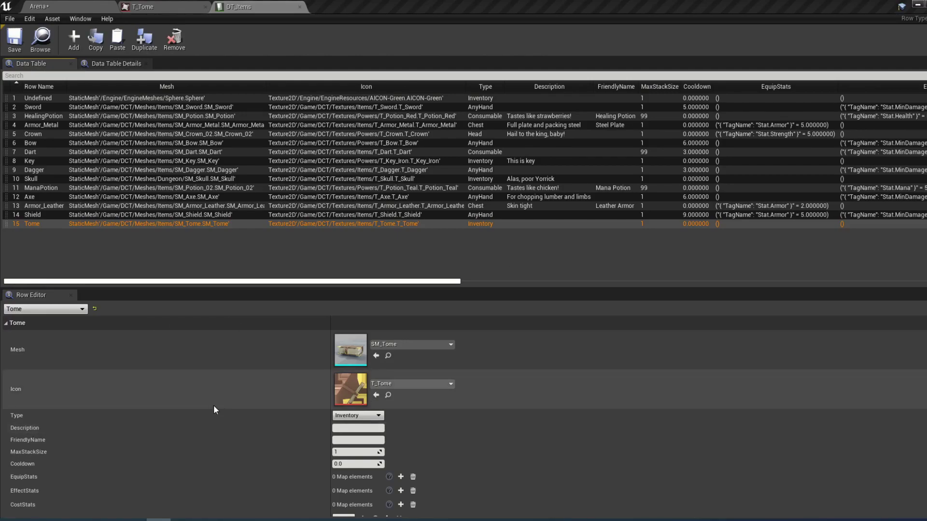
{"action": "left_click", "coordinate": [381, 428]}
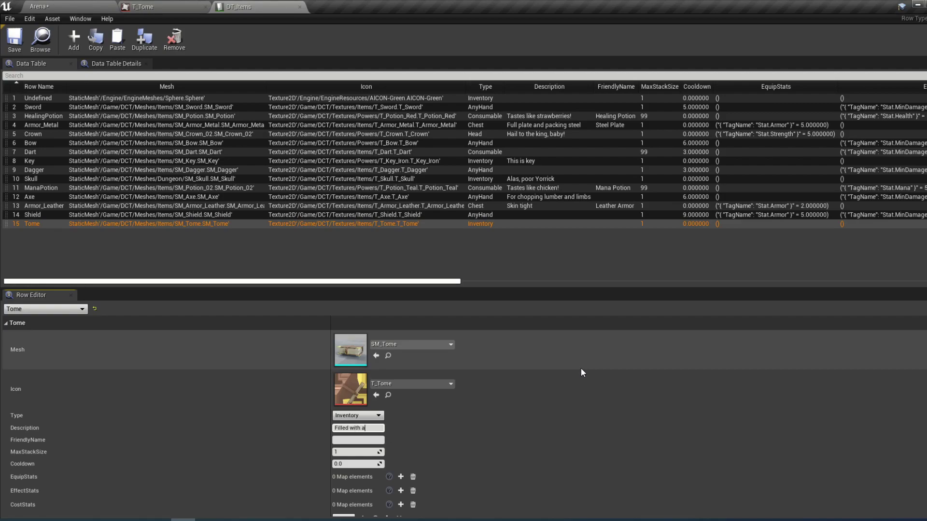
{"action": "type", "text": "knowledge"}
{"action": "key", "text": "Return"}
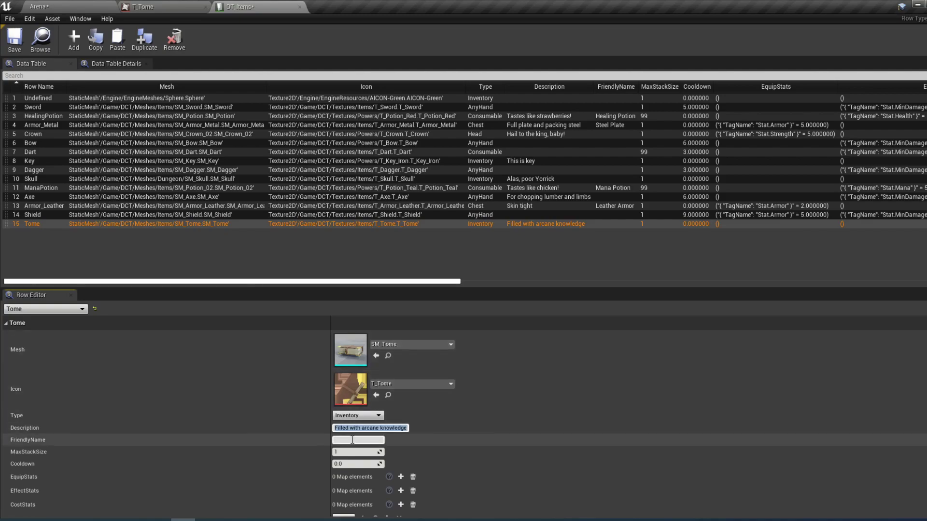
{"action": "left_click", "coordinate": [158, 442]}
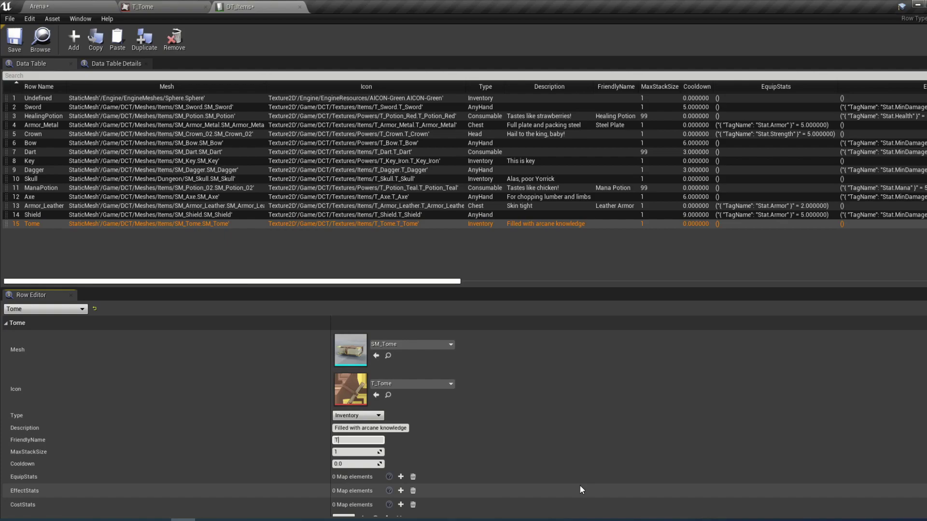
{"action": "type", "text": "me of Knowledge"}
{"action": "key", "text": "Return"}
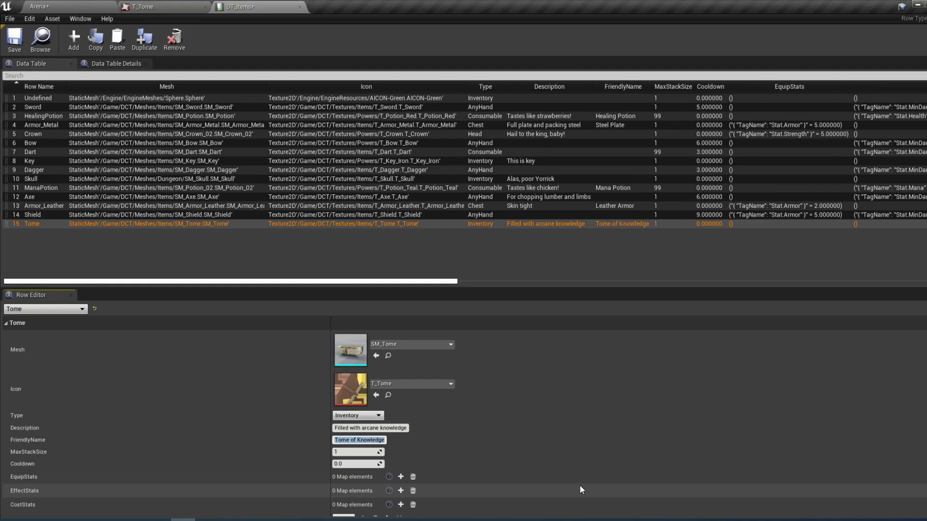
{"action": "left_click", "coordinate": [15, 40]}
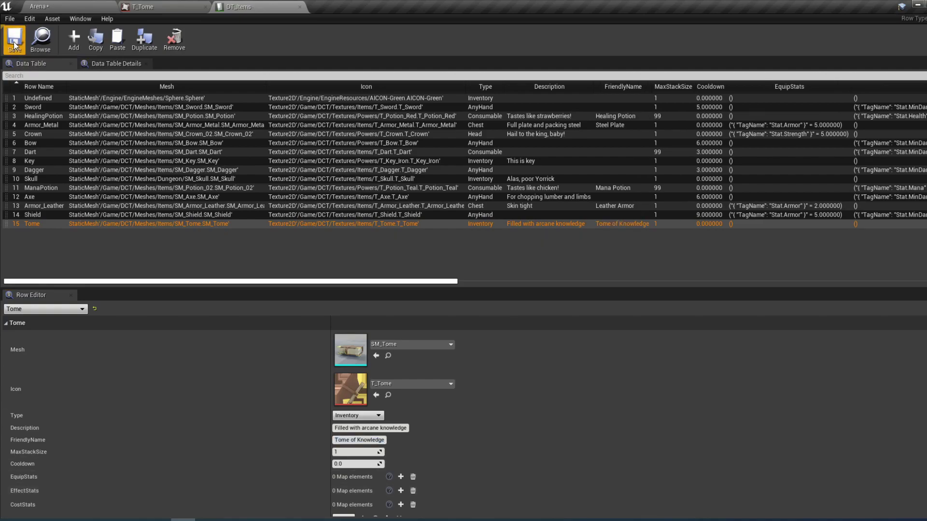
Step: Play-test the Arena level again, pick up the Tome from the table and bring it to the wizard's portrait
{"action": "left_click", "coordinate": [69, 4]}
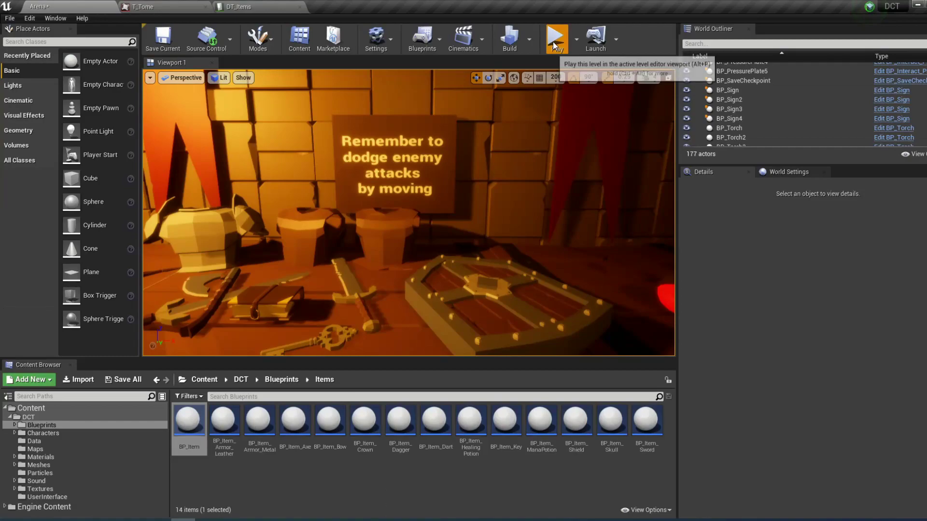
{"action": "left_click", "coordinate": [552, 42]}
{"action": "key", "text": "w"}
{"action": "key", "text": "q"}
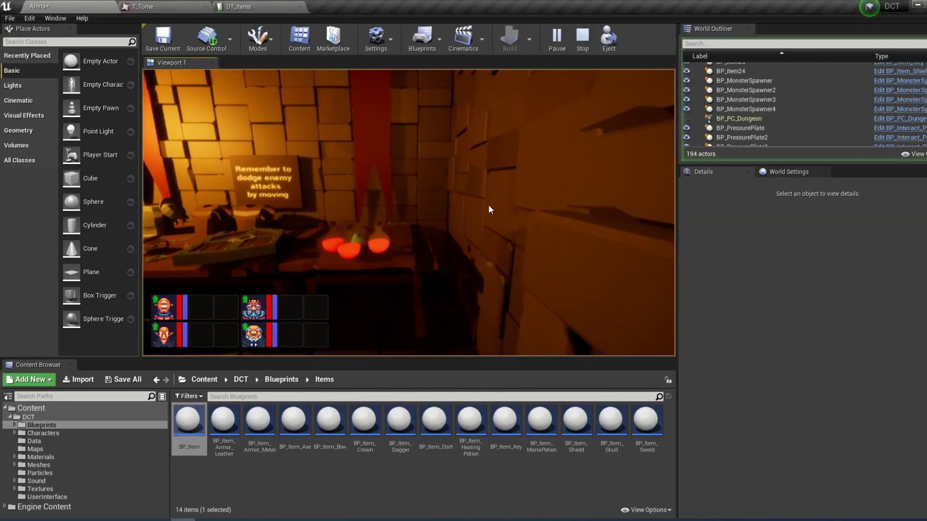
{"action": "left_click", "coordinate": [313, 274]}
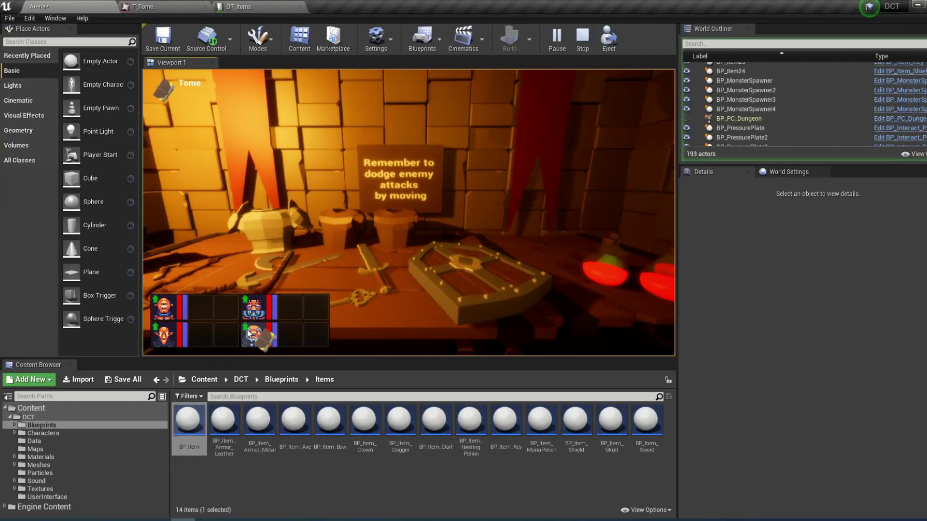
{"action": "left_click", "coordinate": [256, 313]}
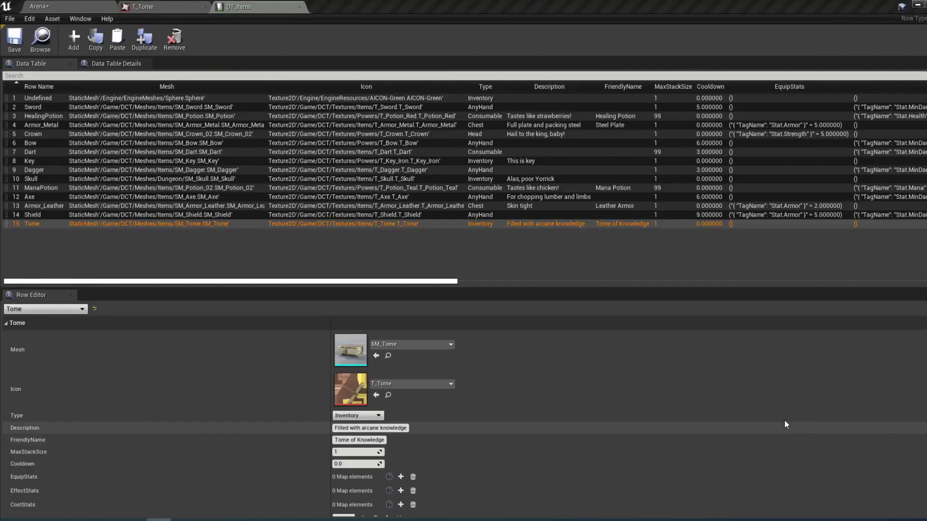
Step: Set the Tome row's item type to Head and save the data table
{"action": "left_click", "coordinate": [361, 416]}
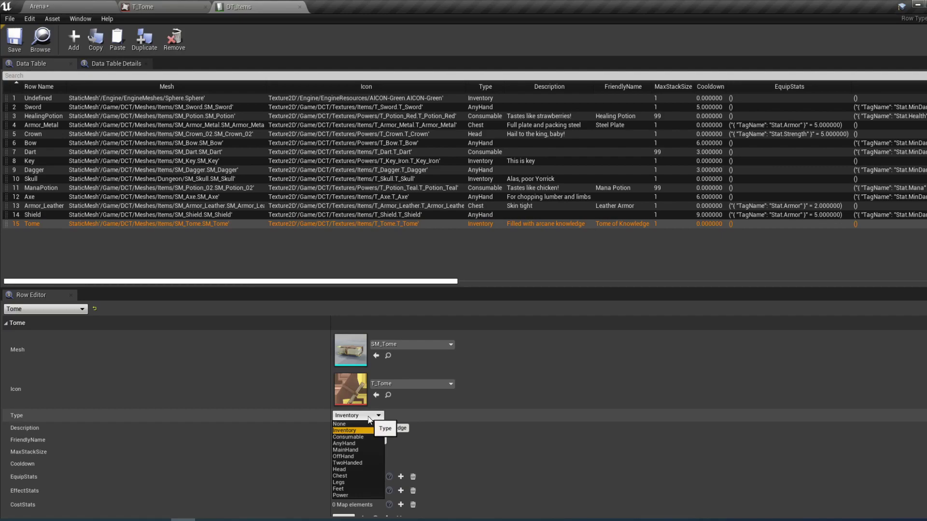
{"action": "left_click", "coordinate": [366, 469]}
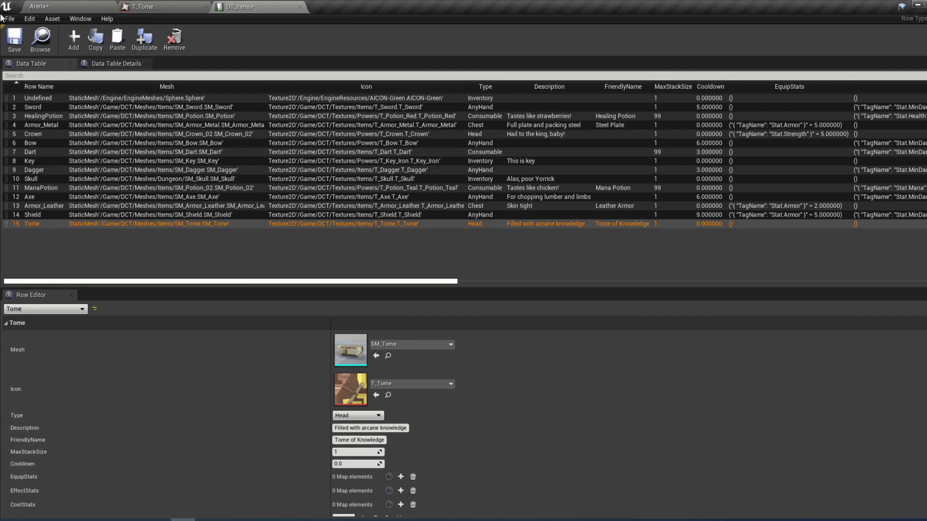
{"action": "left_click", "coordinate": [15, 38]}
Step: Play-test equipping the Tome in the wizard's head slot in the Arena level, and move it back into the inventory
{"action": "left_click", "coordinate": [46, 6]}
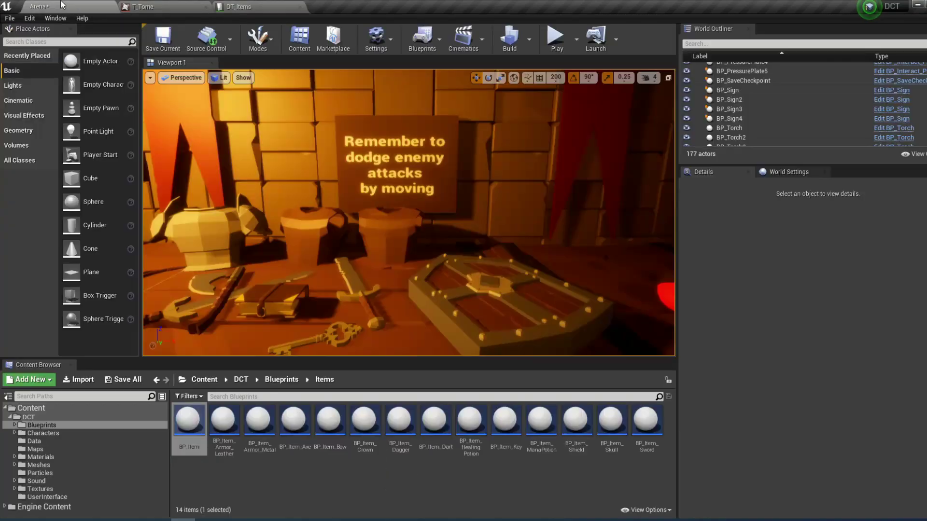
{"action": "left_click", "coordinate": [556, 37]}
{"action": "key", "text": "a"}
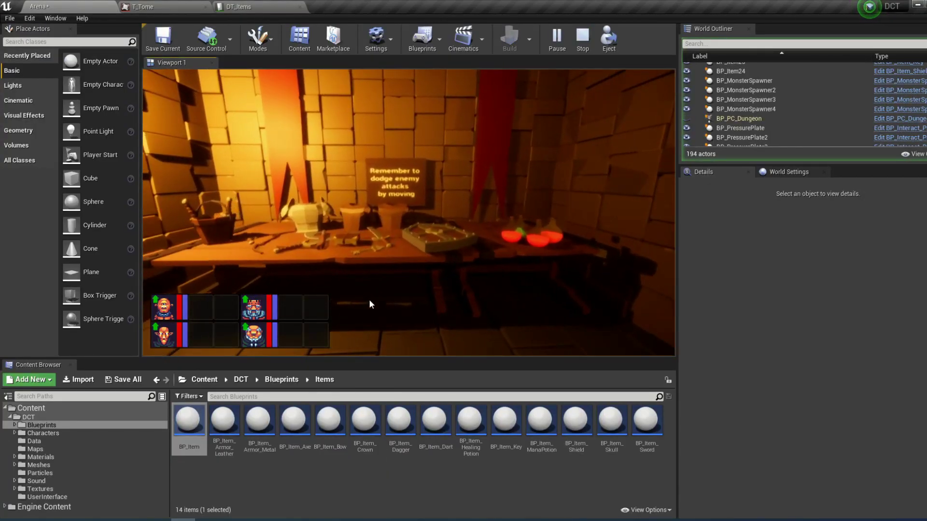
{"action": "key", "text": "w"}
{"action": "left_click", "coordinate": [306, 282]}
{"action": "left_click", "coordinate": [279, 307]}
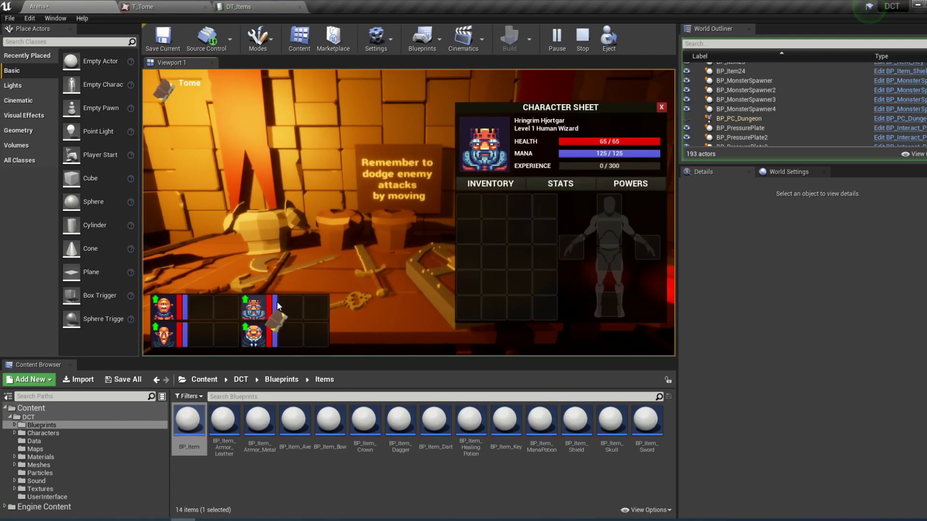
{"action": "left_click", "coordinate": [611, 209]}
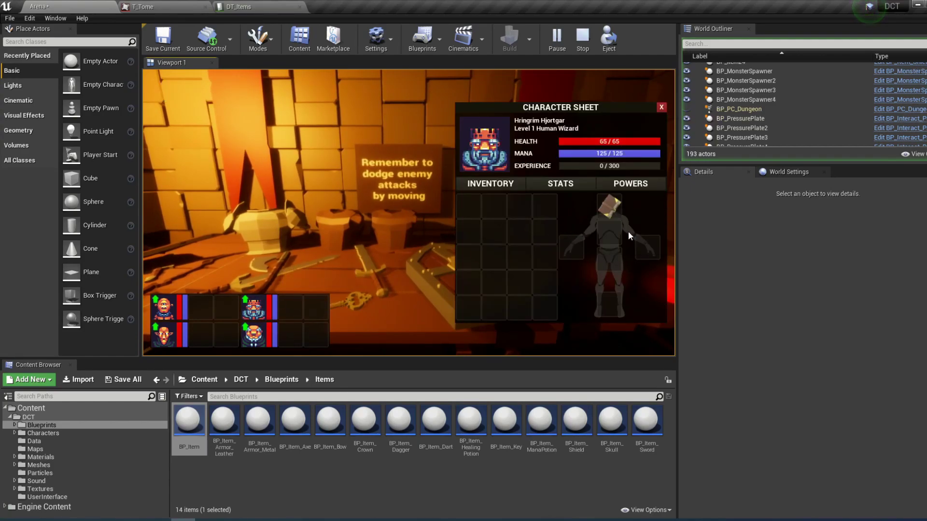
{"action": "left_click", "coordinate": [611, 205]}
{"action": "left_click", "coordinate": [549, 205]}
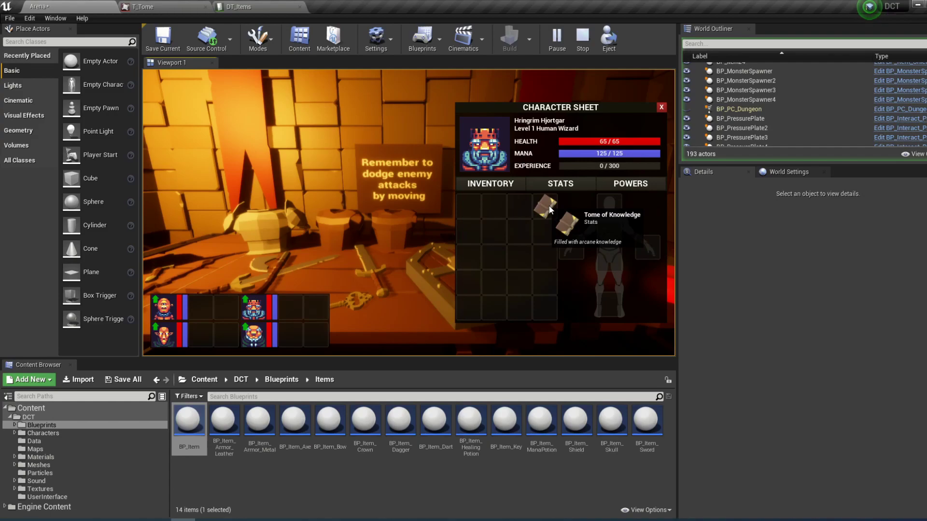
{"action": "key", "text": "Escape"}
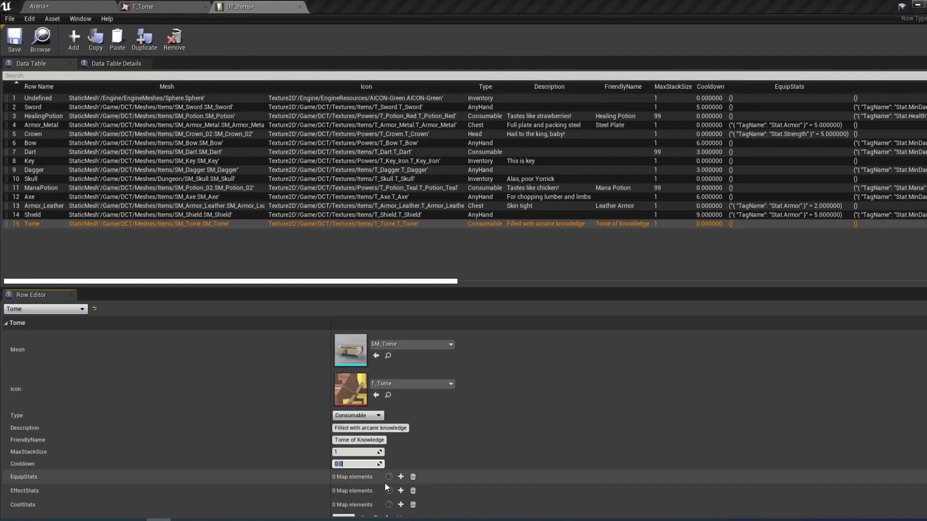
Step: Add one EffectStats element to the Tome row with the gameplay tag Stat.Intelligence and a value of 5
{"action": "scroll", "coordinate": [227, 415], "scroll_direction": "down", "scroll_amount": 5}
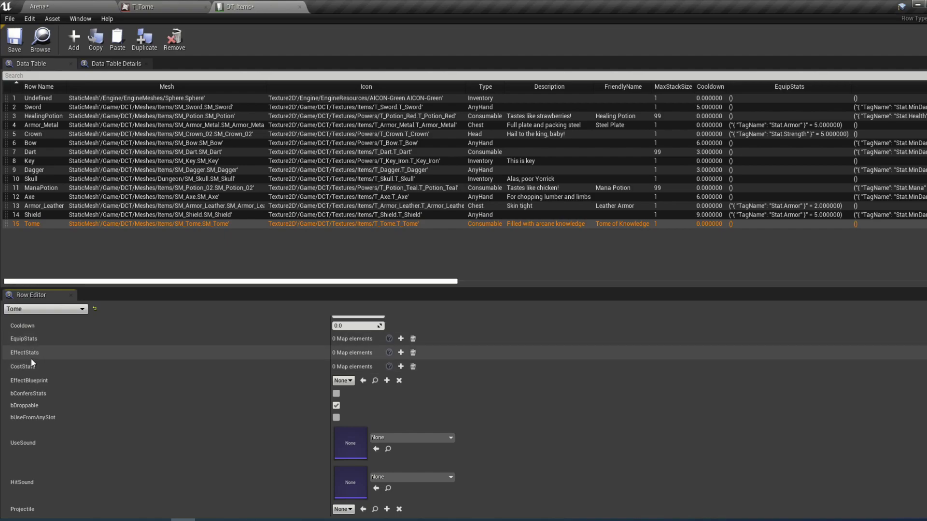
{"action": "left_click", "coordinate": [401, 353]}
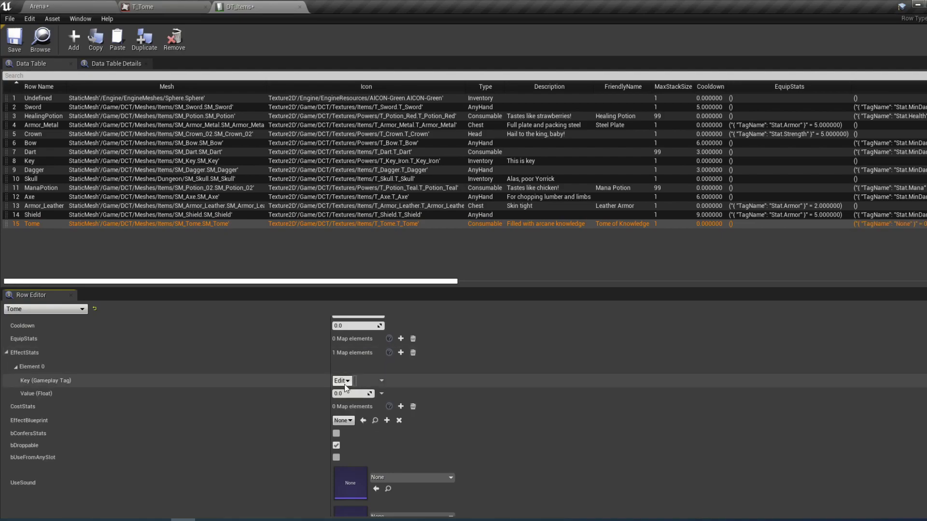
{"action": "left_click", "coordinate": [357, 380]}
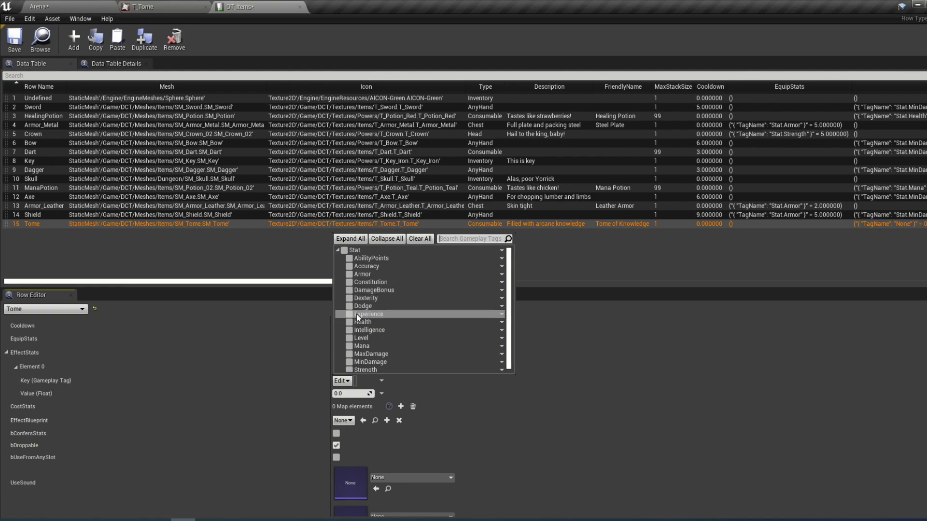
{"action": "left_click", "coordinate": [352, 331]}
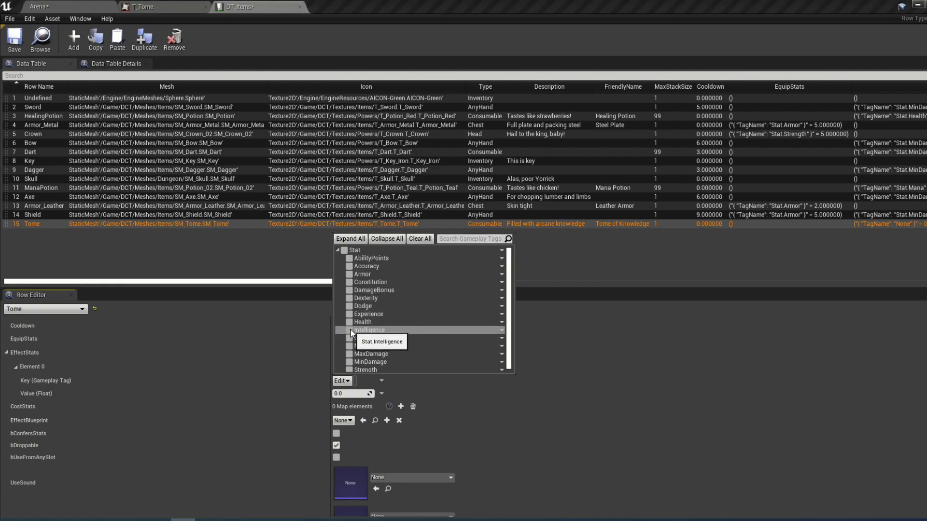
{"action": "left_click", "coordinate": [352, 394]}
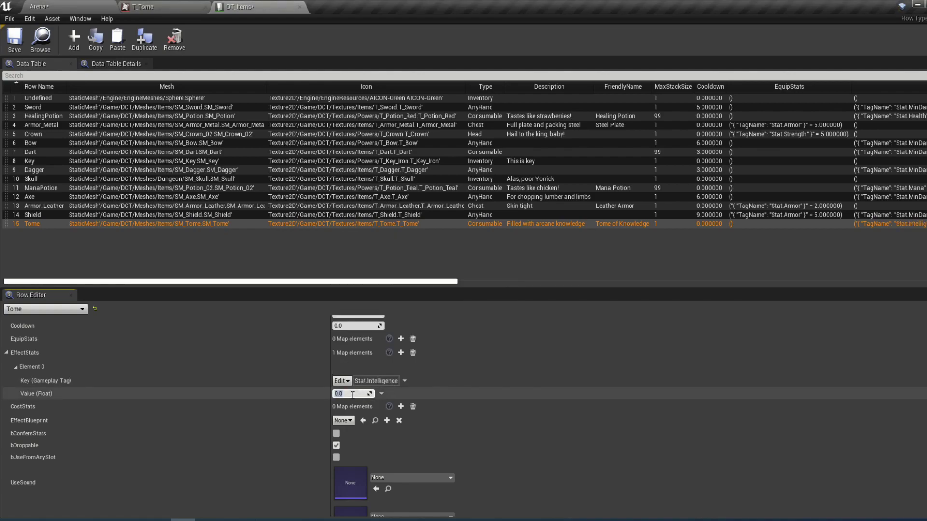
{"action": "type", "text": "5"}
{"action": "key", "text": "Return"}
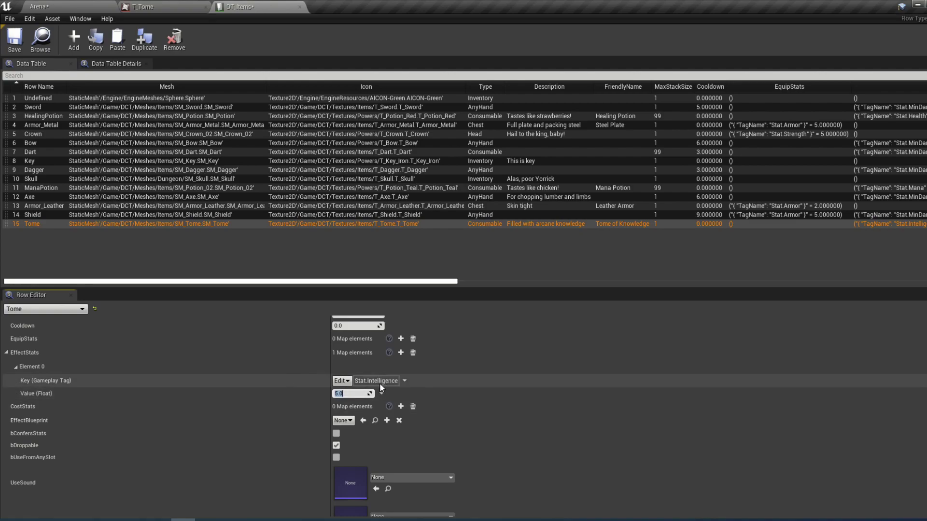
Step: Set the Tome row's EffectBlueprint to BP_Effect_HealingPotion
{"action": "left_click", "coordinate": [341, 421]}
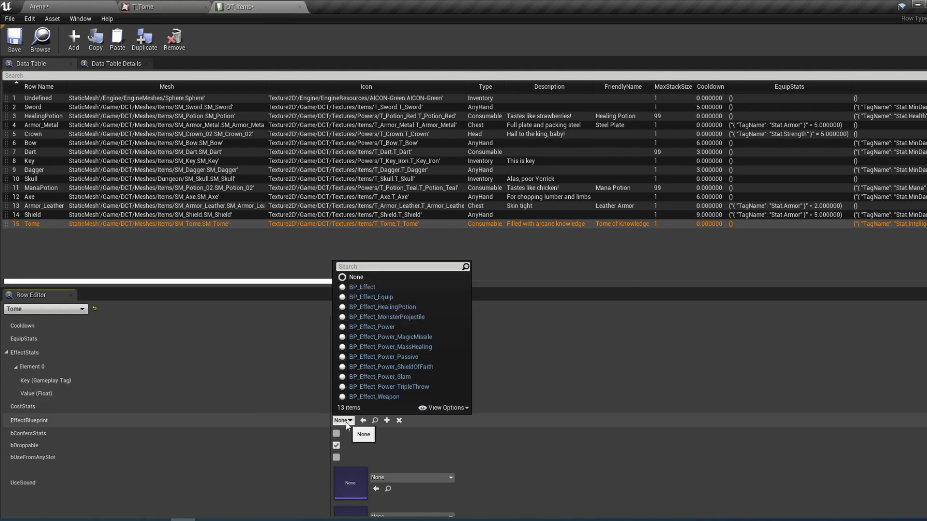
{"action": "left_click", "coordinate": [348, 422]}
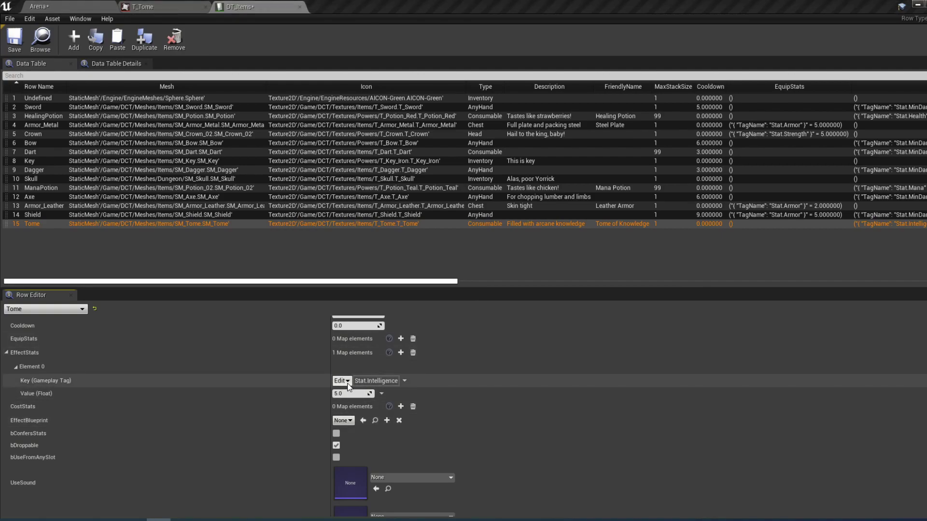
{"action": "left_click", "coordinate": [343, 421]}
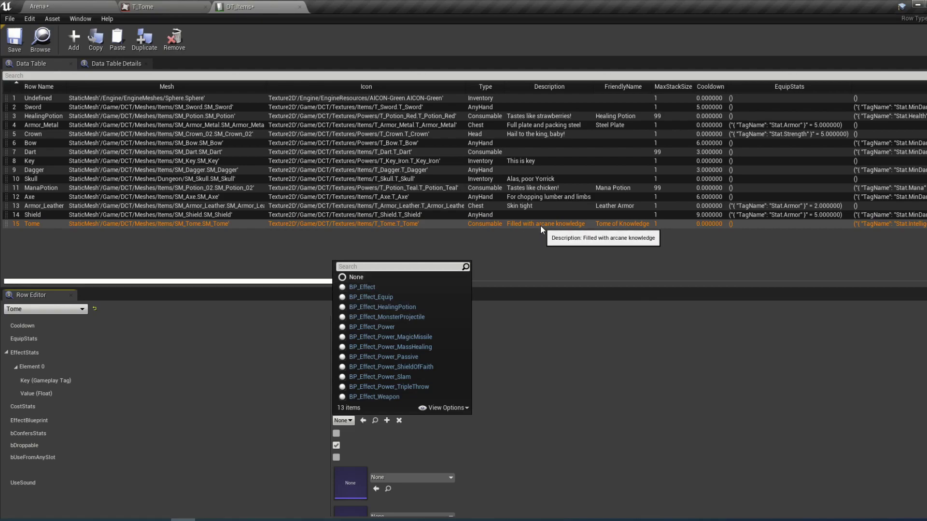
{"action": "left_click", "coordinate": [419, 306]}
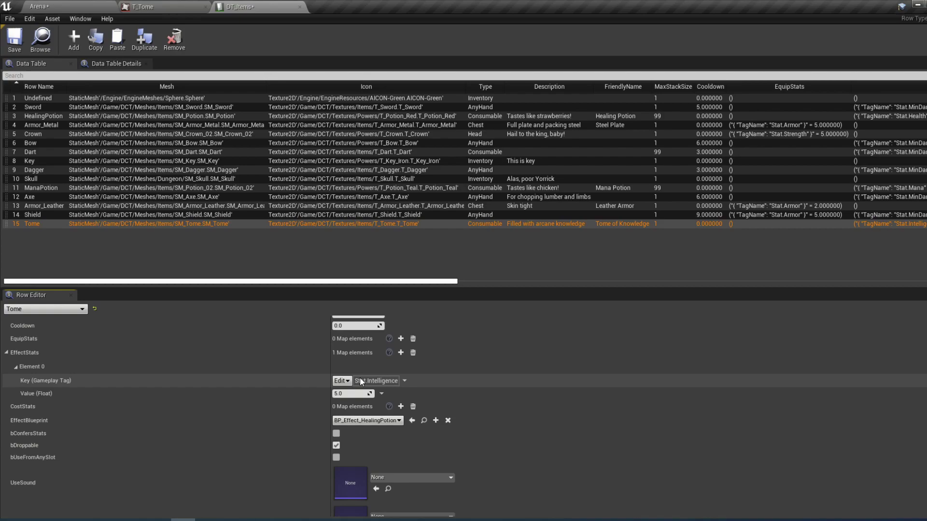
{"action": "left_click", "coordinate": [379, 421]}
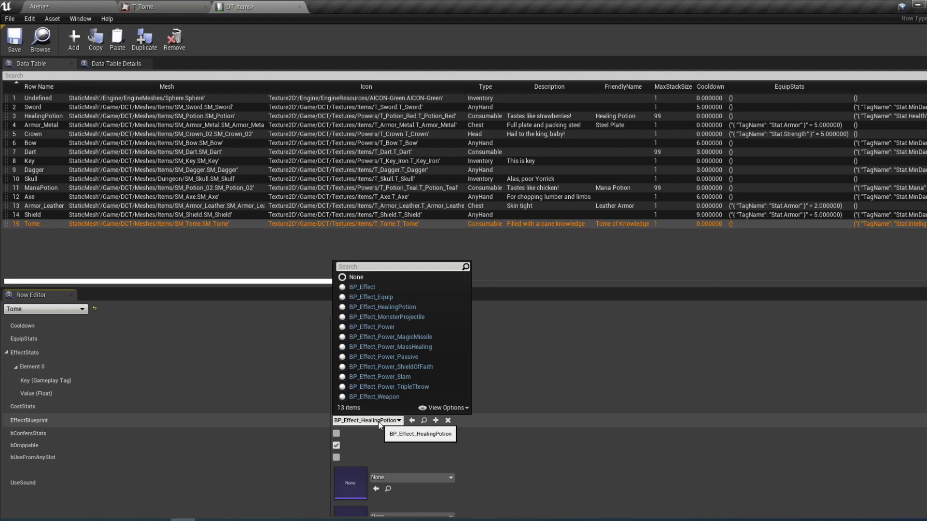
{"action": "left_click", "coordinate": [379, 421]}
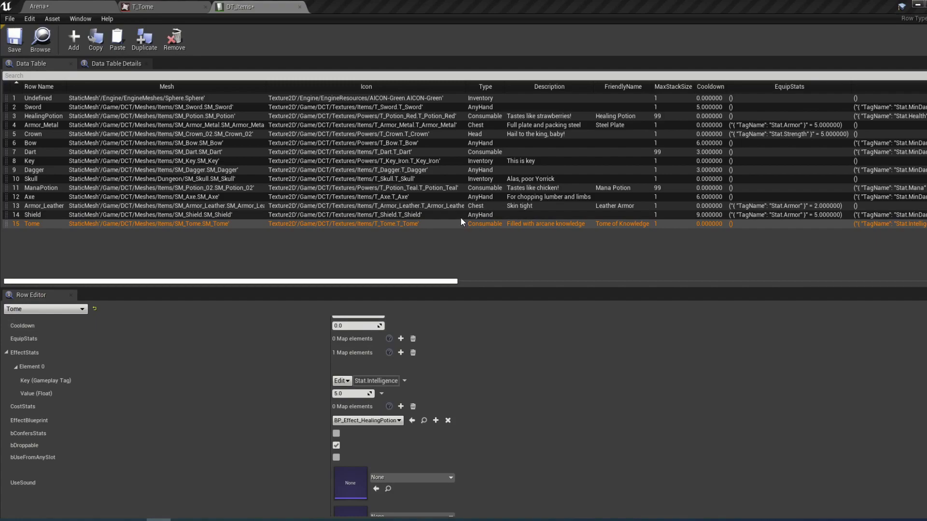
Step: Duplicate BP_Effect_HealingPotion in the DCT Blueprints Effects folder and name the copy BP_Effect_StatIncrease
{"action": "left_click", "coordinate": [44, 6]}
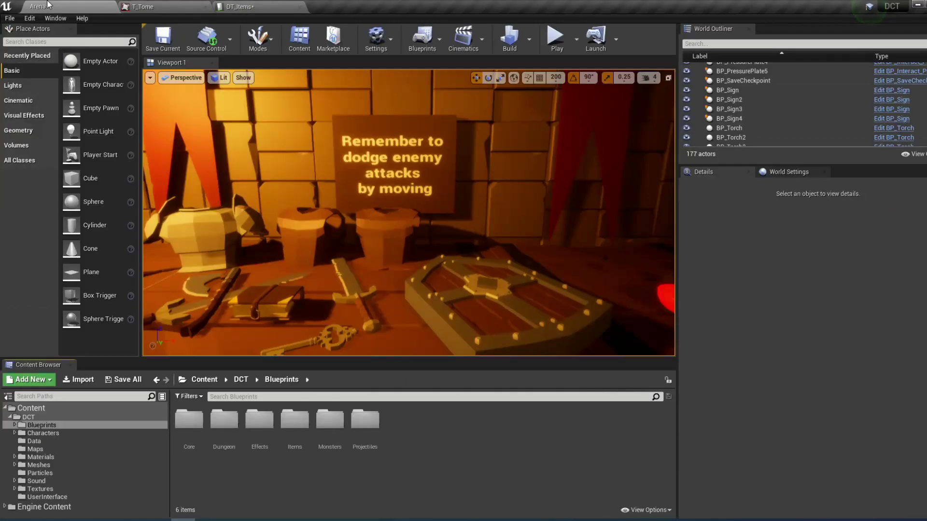
{"action": "double_click", "coordinate": [259, 423]}
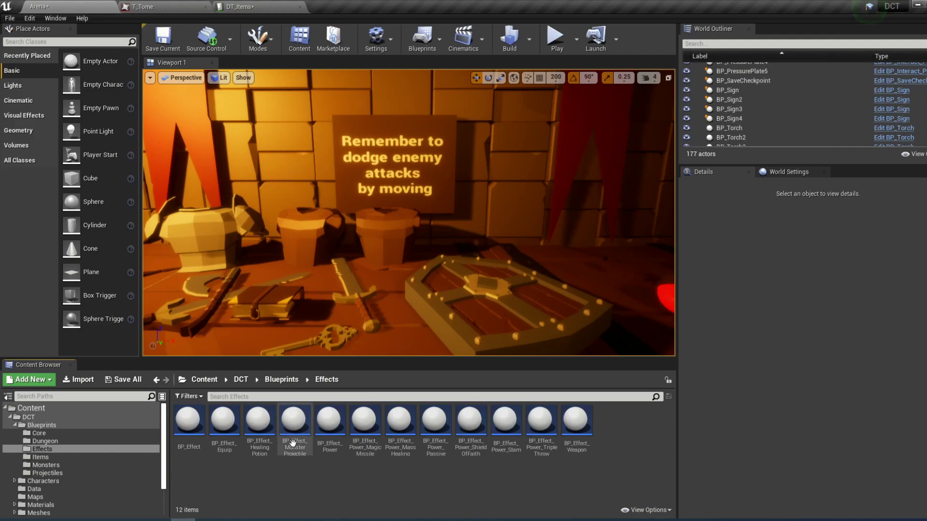
{"action": "mouse_move", "coordinate": [253, 428]}
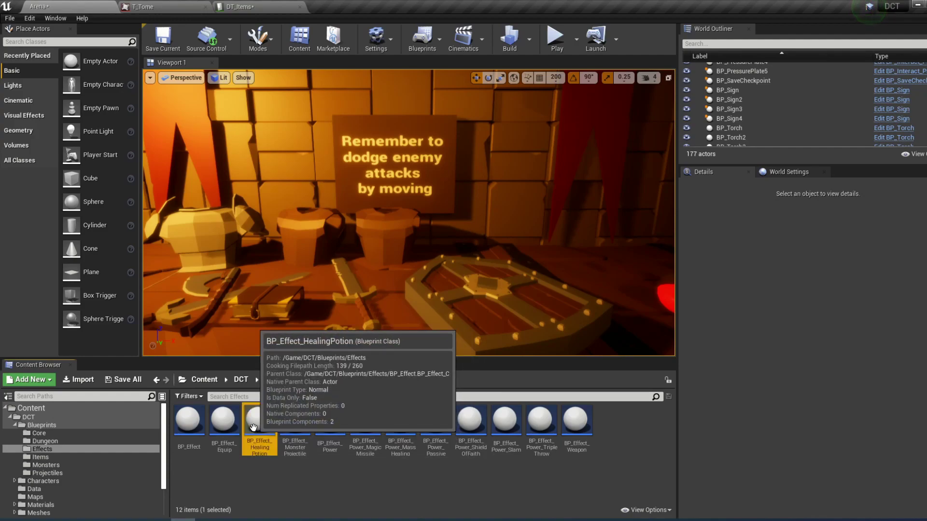
{"action": "right_click", "coordinate": [253, 427]}
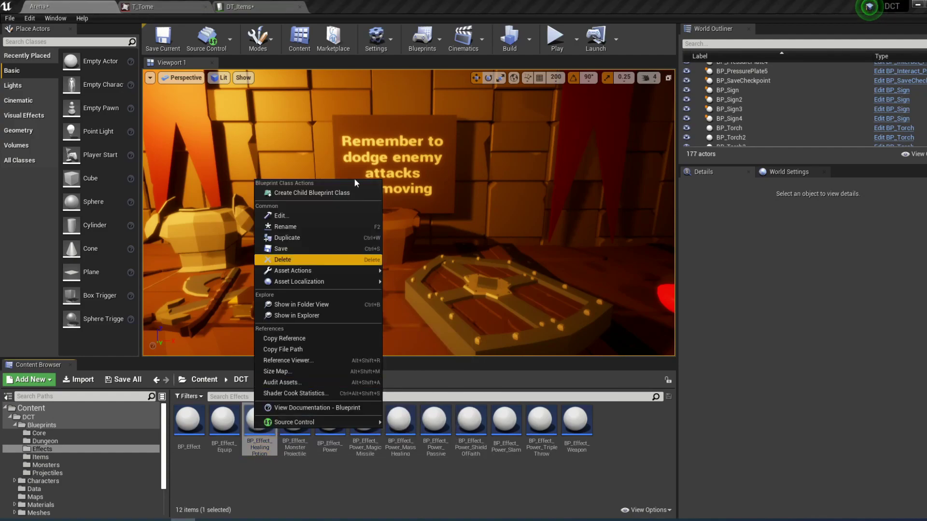
{"action": "left_click", "coordinate": [307, 239]}
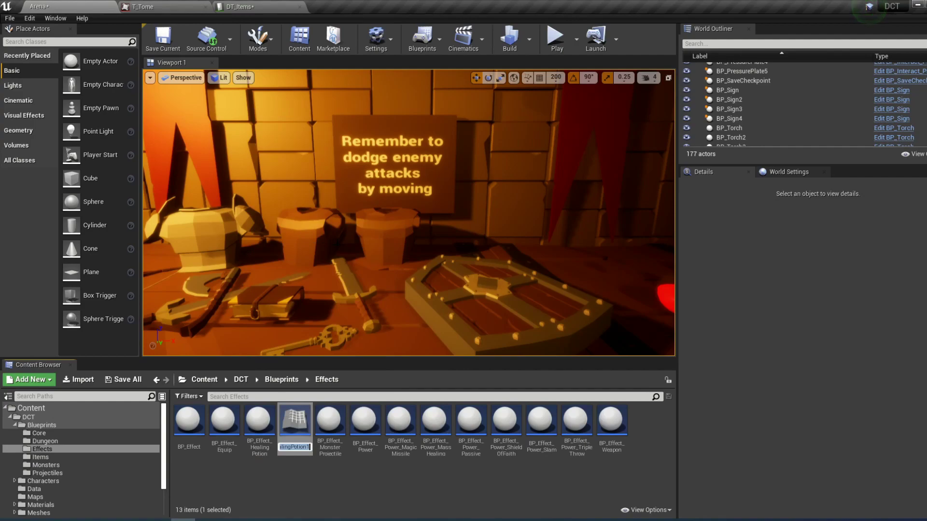
{"action": "key", "text": "End"}
{"action": "key", "text": "BackSpace"}
{"action": "key", "text": "BackSpace"}
{"action": "key", "text": "BackSpace"}
{"action": "key", "text": "BackSpace"}
{"action": "key", "text": "BackSpace"}
{"action": "key", "text": "BackSpace"}
{"action": "key", "text": "BackSpace"}
{"action": "key", "text": "BackSpace"}
{"action": "key", "text": "BackSpace"}
{"action": "key", "text": "BackSpace"}
{"action": "key", "text": "BackSpace"}
{"action": "key", "text": "BackSpace"}
{"action": "key", "text": "BackSpace"}
{"action": "type", "text": "Sta"}
{"action": "type", "text": "tIncrea"}
{"action": "type", "text": "se"}
{"action": "key", "text": "Return"}
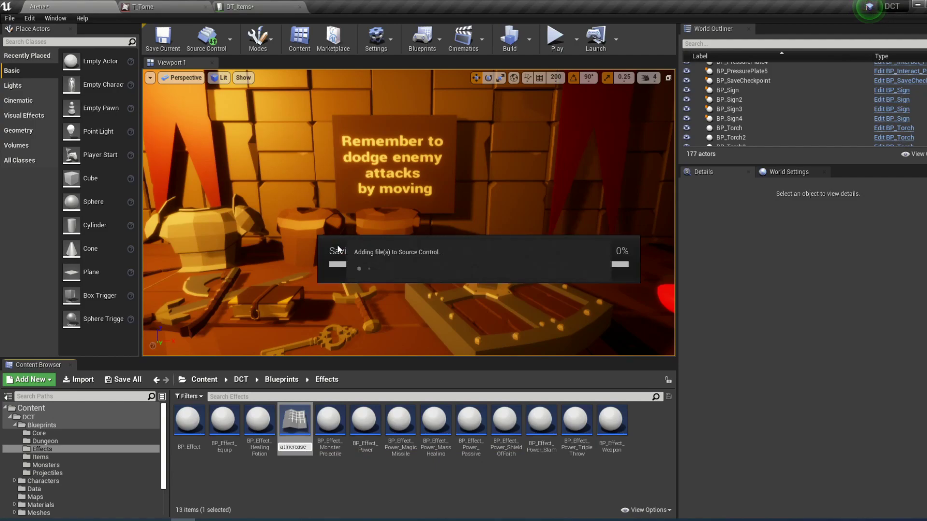
Step: Open BP_Effect_StatIncrease and inspect the Use Effect event and its parent call in the event graph
{"action": "double_click", "coordinate": [581, 424]}
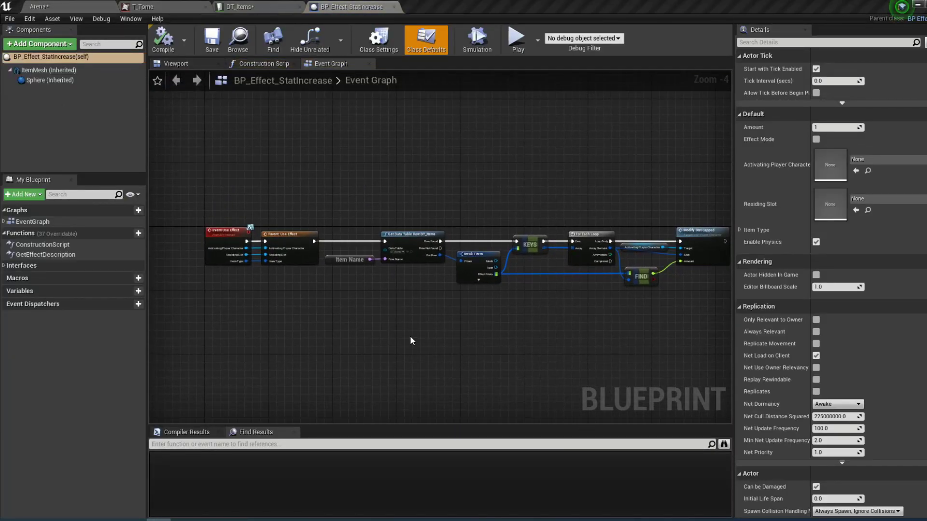
{"action": "right_click_drag", "start_coordinate": [396, 338], "coordinate": [431, 308]}
{"action": "scroll", "coordinate": [285, 262], "scroll_direction": "up", "scroll_amount": 4}
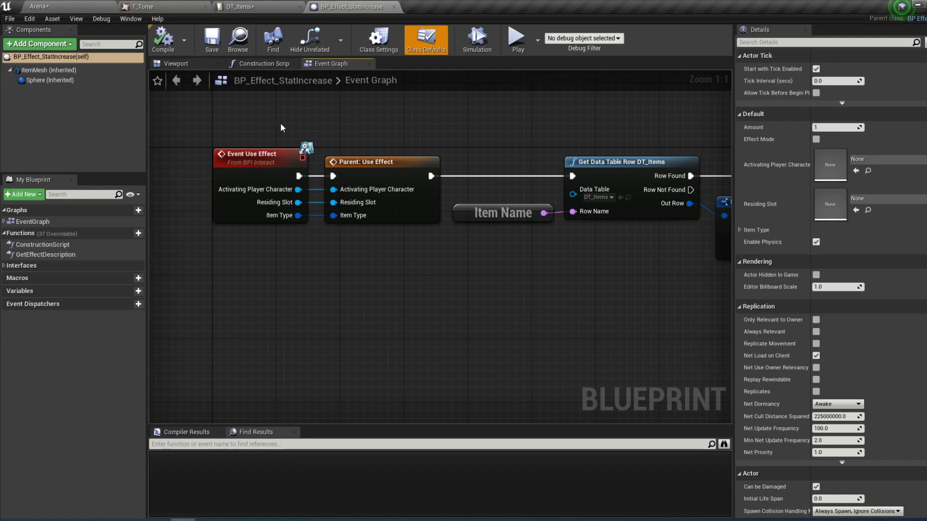
{"action": "left_click", "coordinate": [384, 162]}
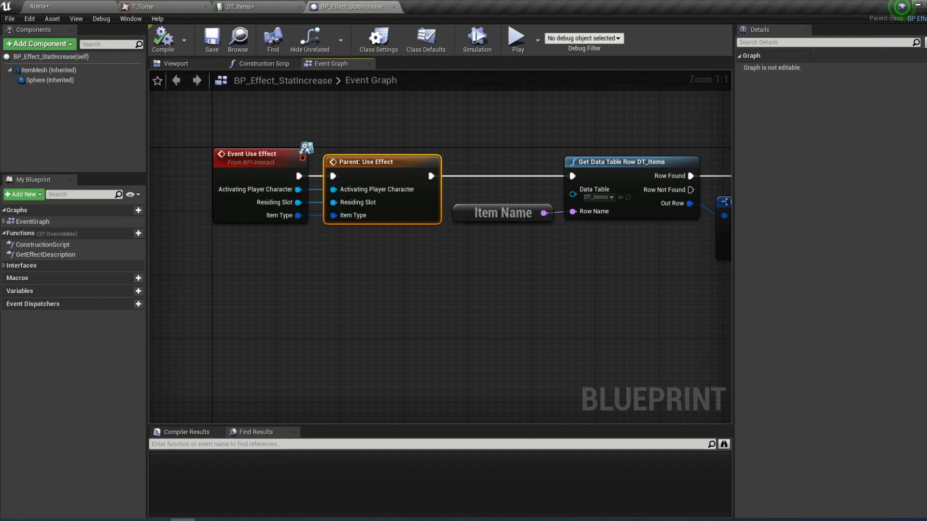
Step: Open the parent BP_Effect blueprint, examine its Use Effect logic from the set variables through the sound and particle branches, and close it
{"action": "left_click", "coordinate": [916, 18]}
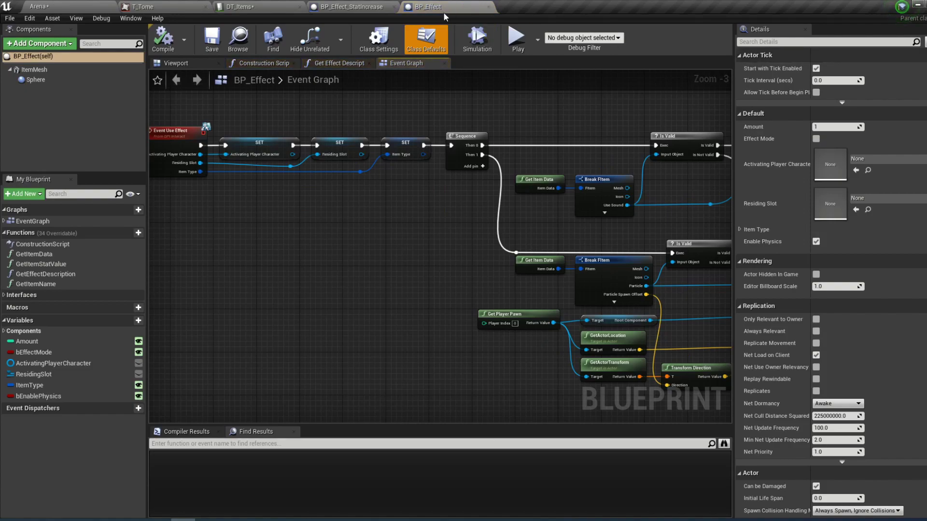
{"action": "scroll", "coordinate": [366, 220], "scroll_direction": "down", "scroll_amount": 3}
{"action": "scroll", "coordinate": [324, 220], "scroll_direction": "up", "scroll_amount": 6}
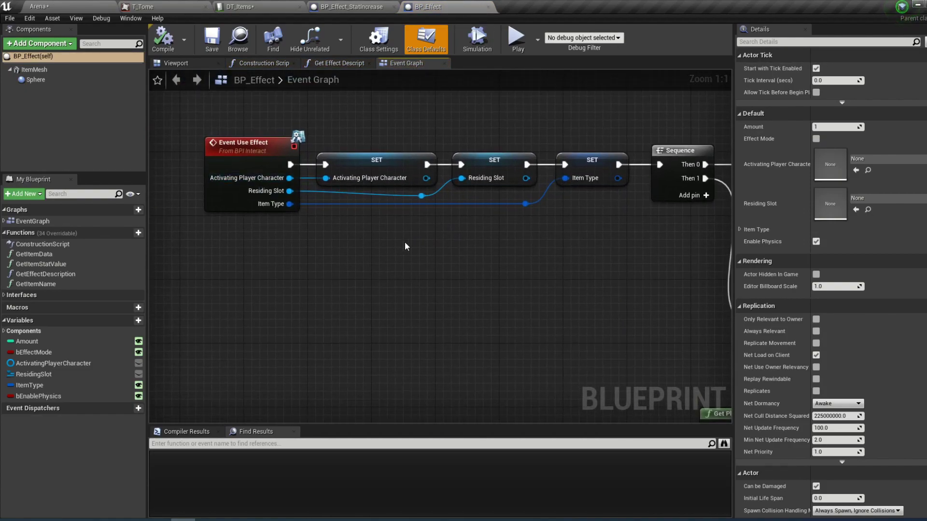
{"action": "right_click_drag", "start_coordinate": [461, 209], "coordinate": [428, 170]}
{"action": "left_click_drag", "start_coordinate": [340, 210], "coordinate": [598, 119]}
{"action": "scroll", "coordinate": [573, 182], "scroll_direction": "down", "scroll_amount": 3}
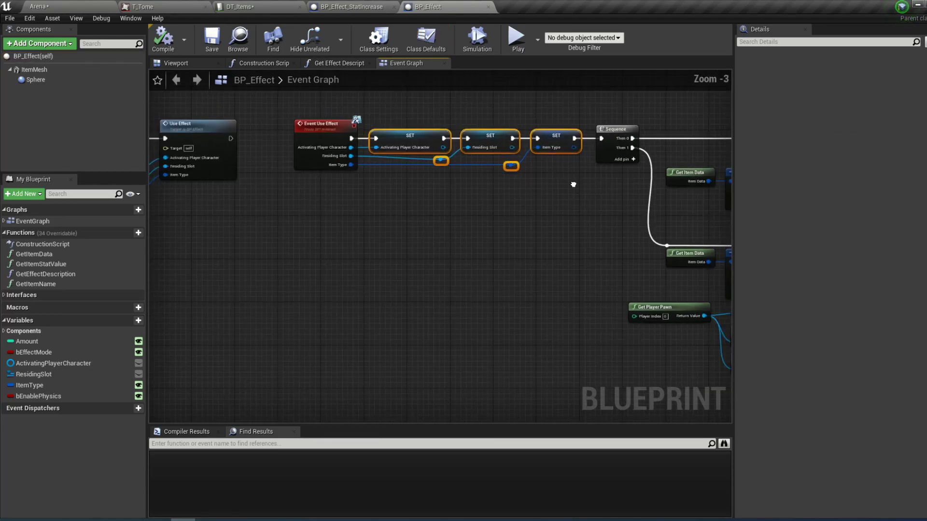
{"action": "left_click", "coordinate": [468, 197]}
{"action": "right_click_drag", "start_coordinate": [531, 205], "coordinate": [407, 208]}
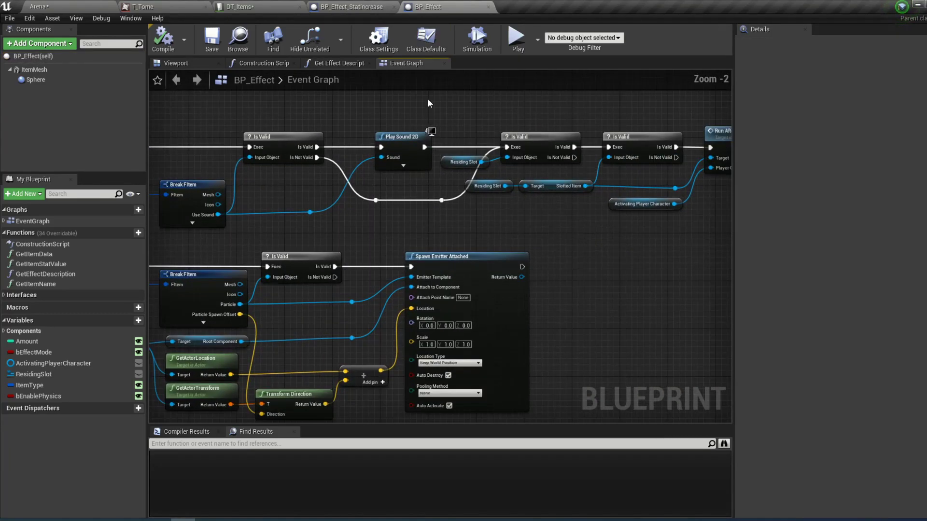
{"action": "scroll", "coordinate": [409, 130], "scroll_direction": "up", "scroll_amount": 1}
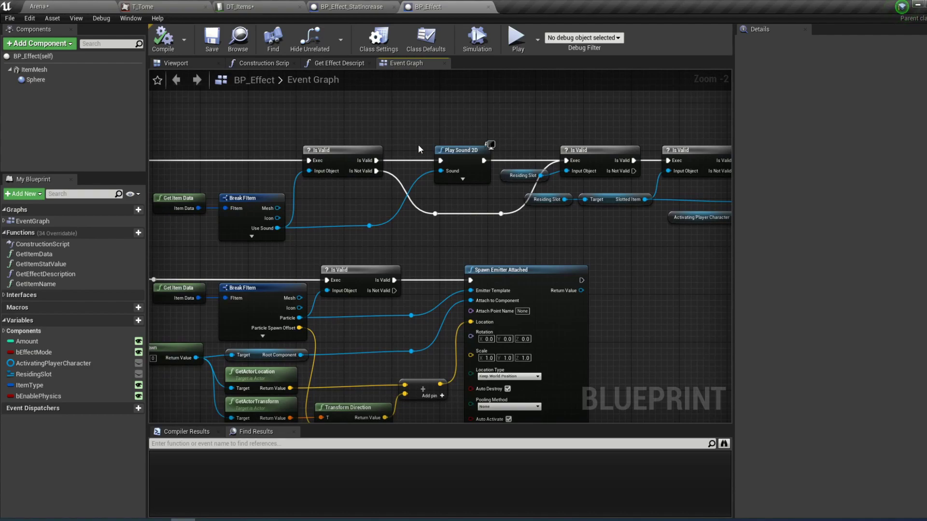
{"action": "right_click_drag", "start_coordinate": [394, 164], "coordinate": [450, 142]}
{"action": "right_click_drag", "start_coordinate": [541, 160], "coordinate": [544, 86]}
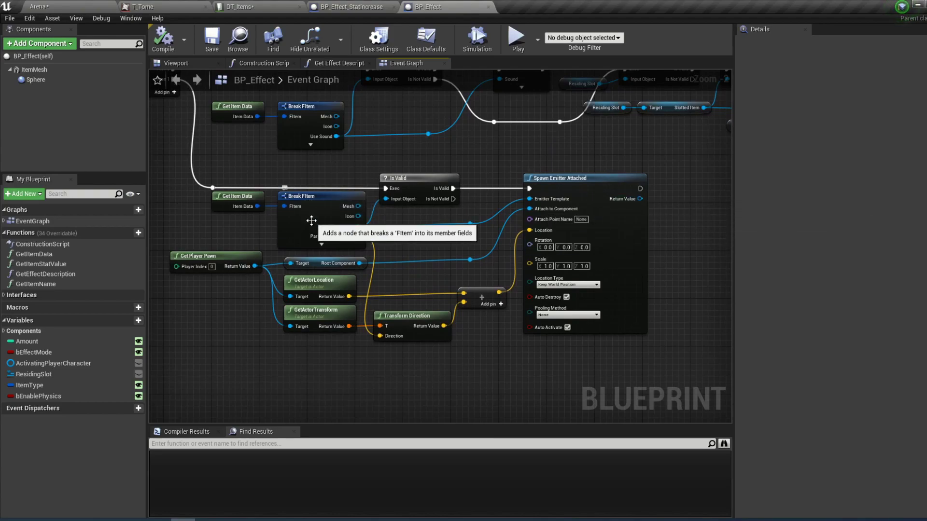
{"action": "scroll", "coordinate": [424, 233], "scroll_direction": "down", "scroll_amount": 4}
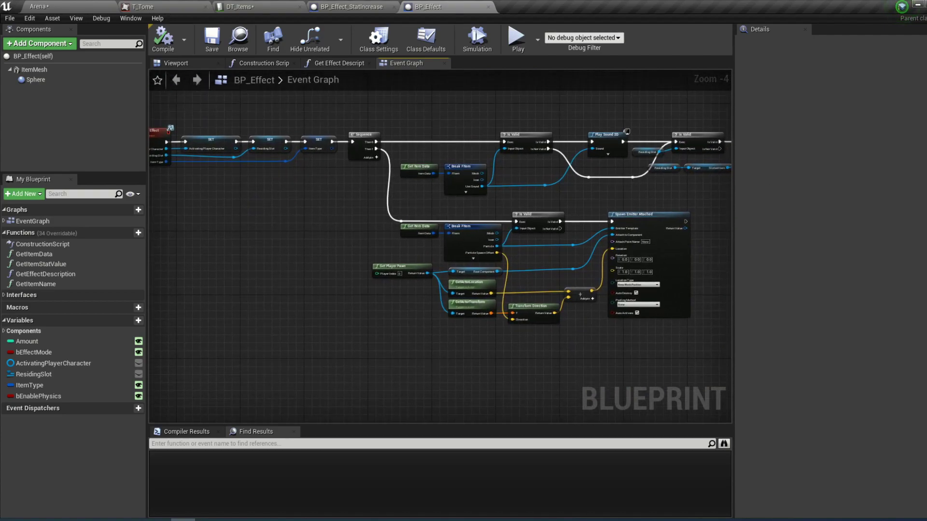
{"action": "right_click_drag", "start_coordinate": [653, 203], "coordinate": [820, 212]}
{"action": "scroll", "coordinate": [429, 201], "scroll_direction": "up", "scroll_amount": 1}
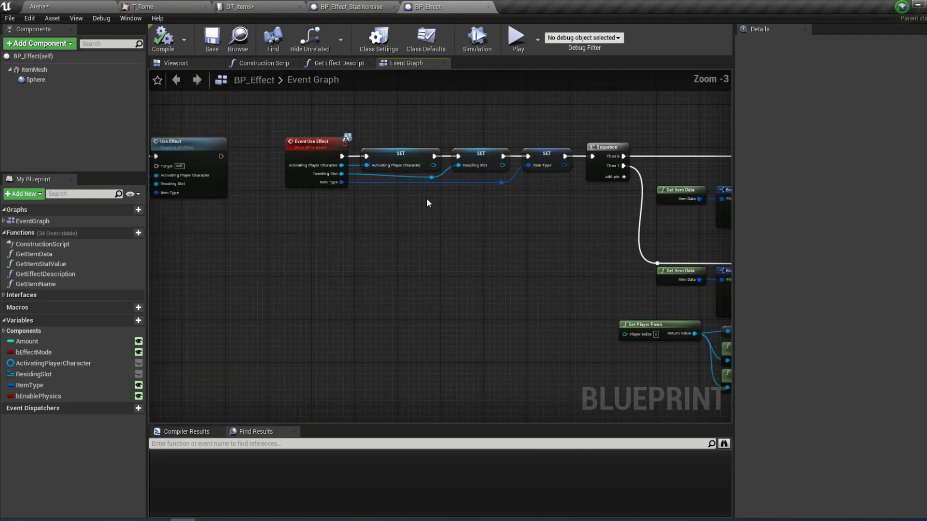
{"action": "scroll", "coordinate": [429, 202], "scroll_direction": "up", "scroll_amount": 1}
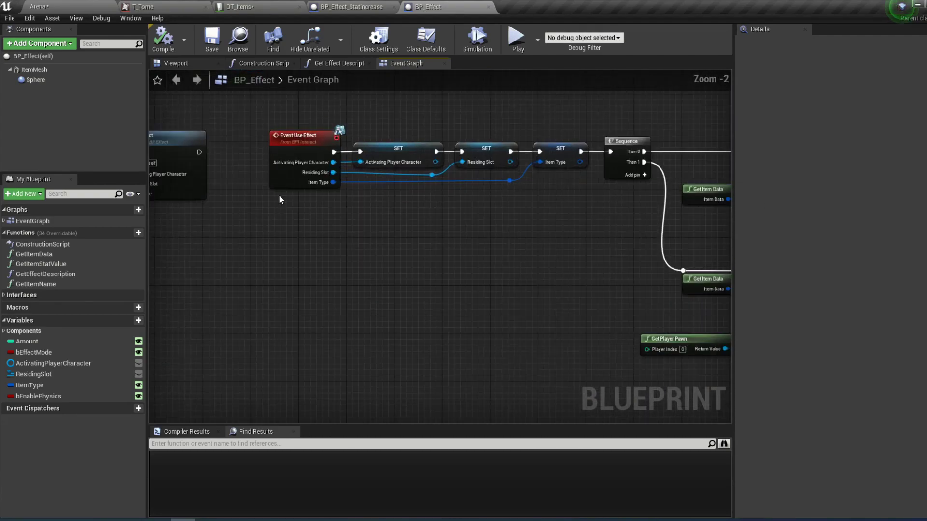
{"action": "left_click", "coordinate": [488, 7]}
Step: Add another call to the parent function from Event Use Effect and place it below the existing Parent: Use Effect node
{"action": "left_click", "coordinate": [235, 193]}
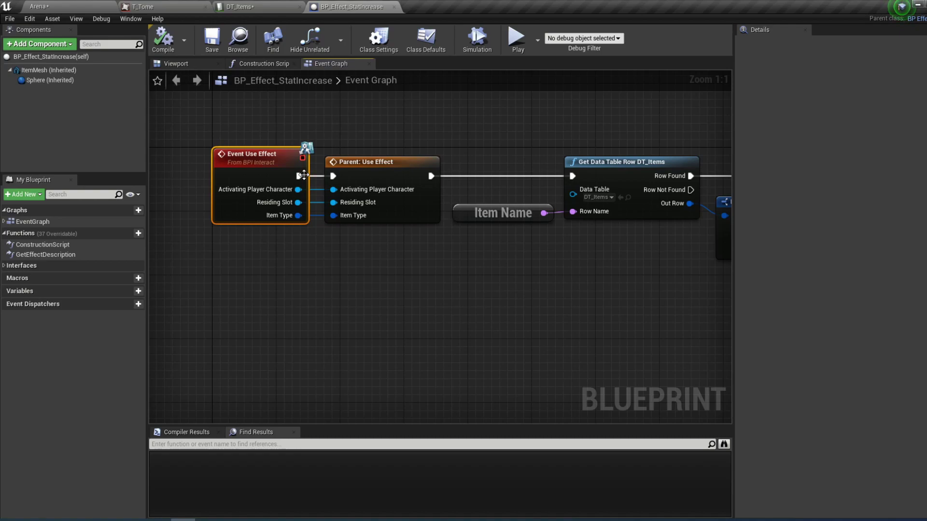
{"action": "right_click", "coordinate": [255, 166]}
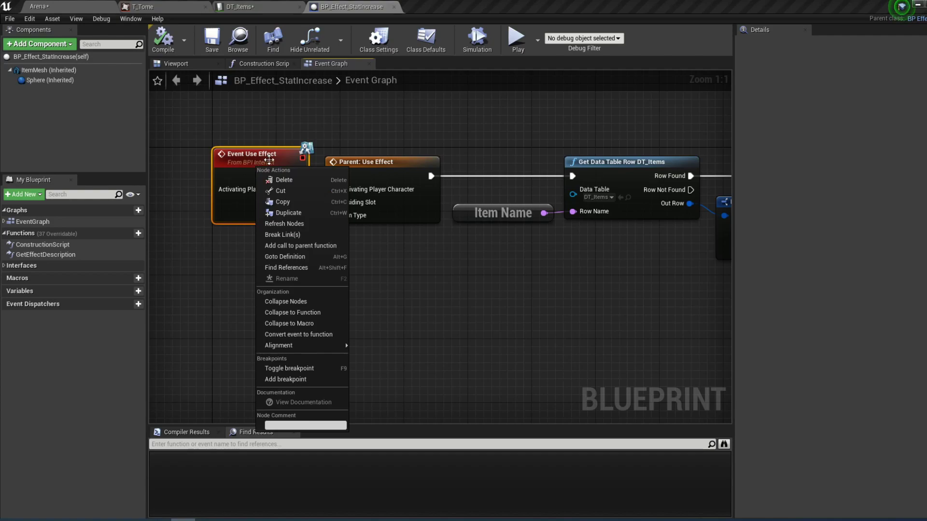
{"action": "left_click", "coordinate": [341, 247]}
{"action": "left_click_drag", "start_coordinate": [282, 237], "coordinate": [392, 237]}
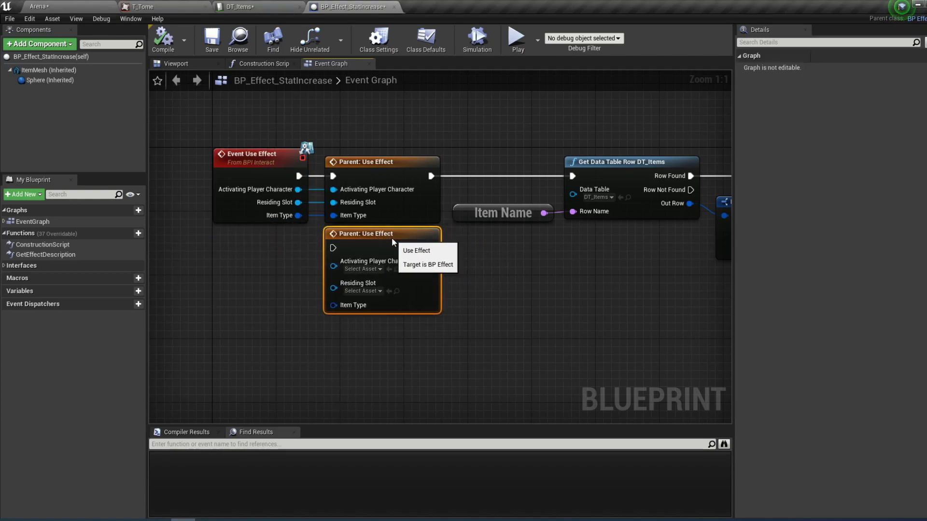